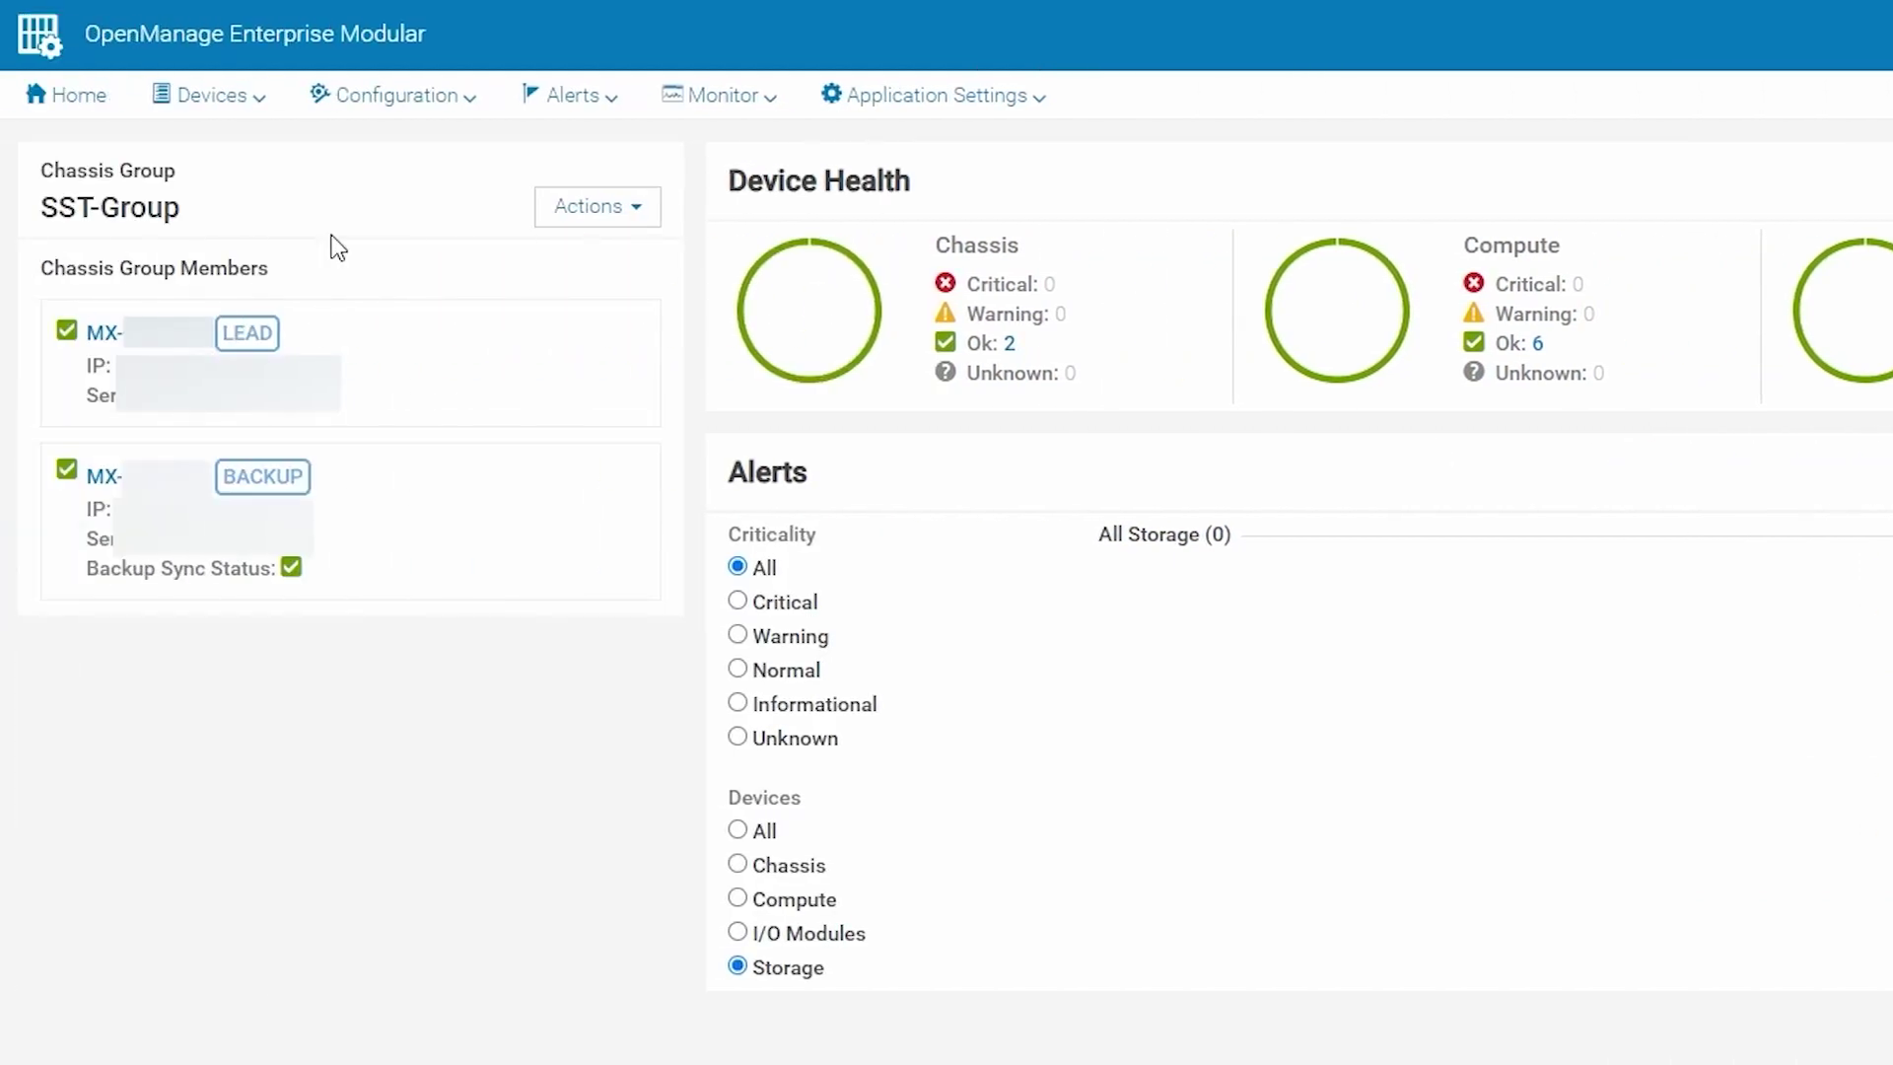
- From Configuration > VLANs, define a network named ESXi_MGMT2 with description 'Testing'
click(418, 102)
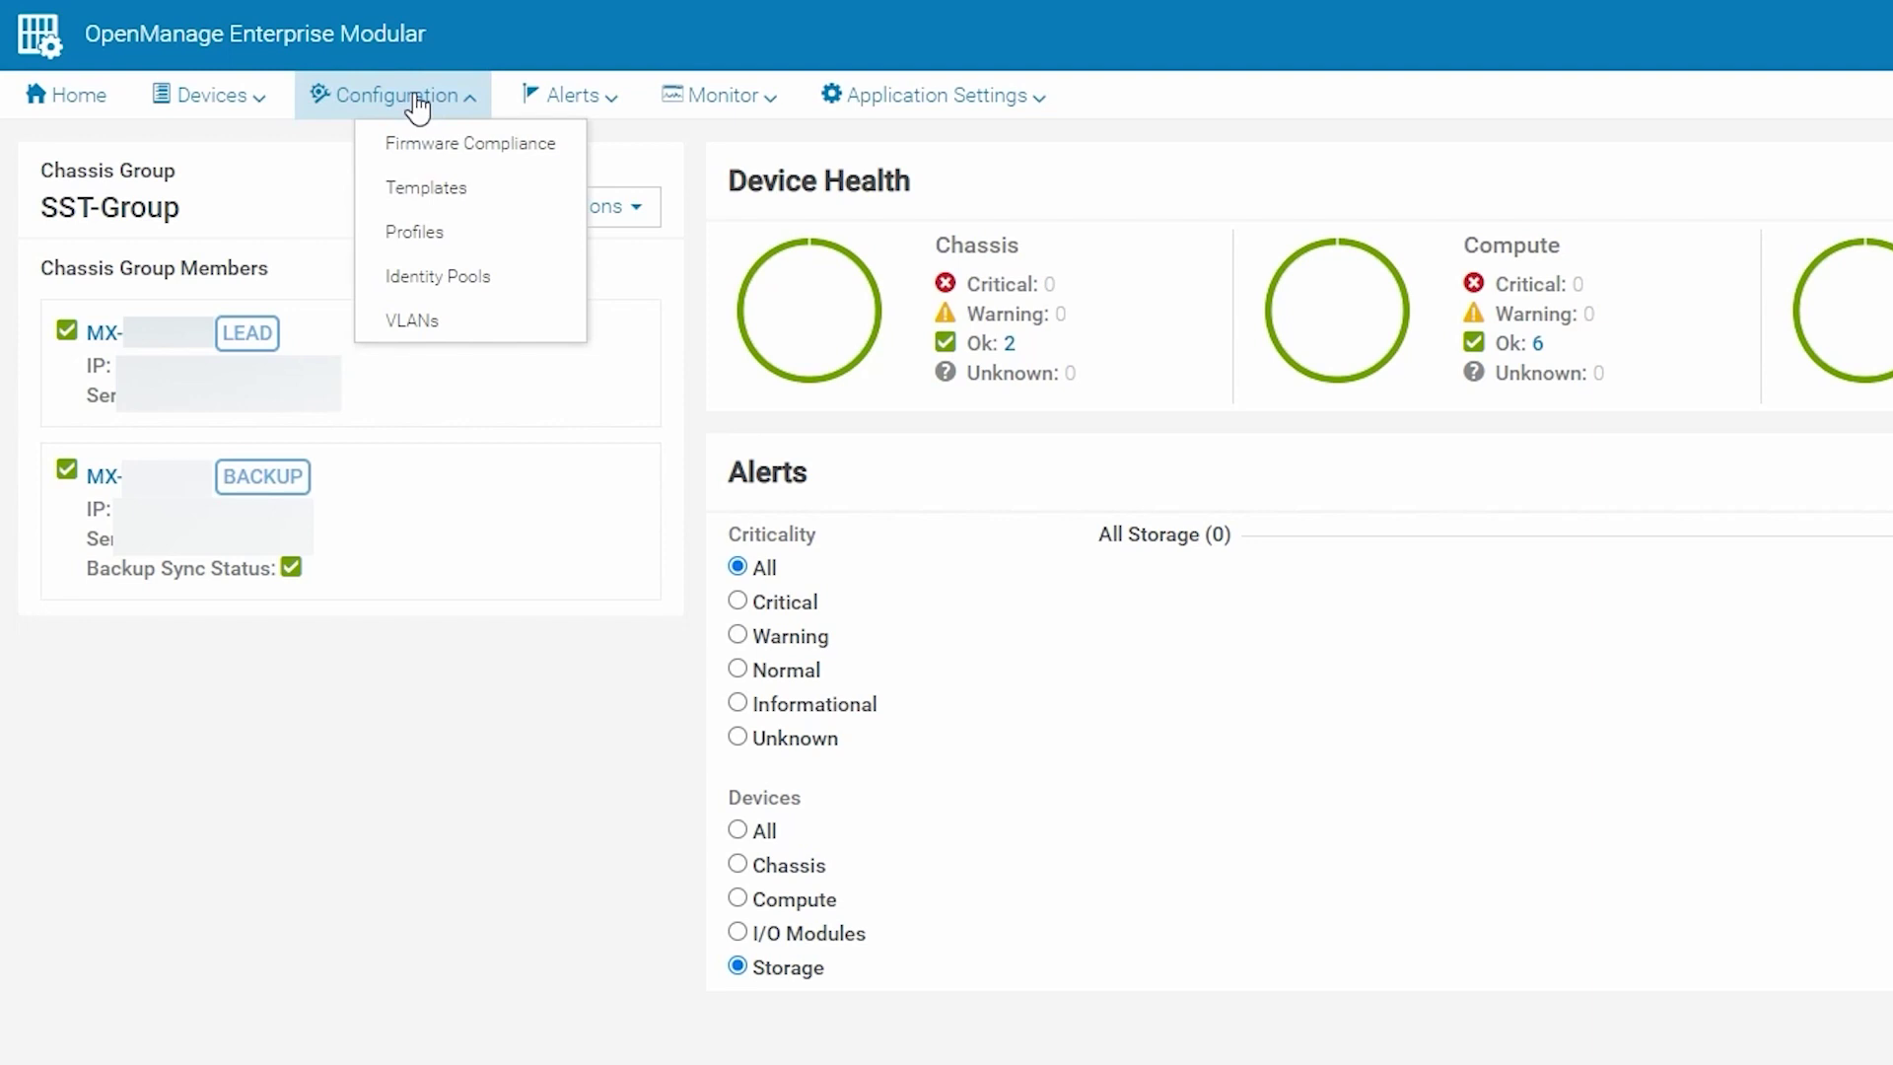
click(465, 320)
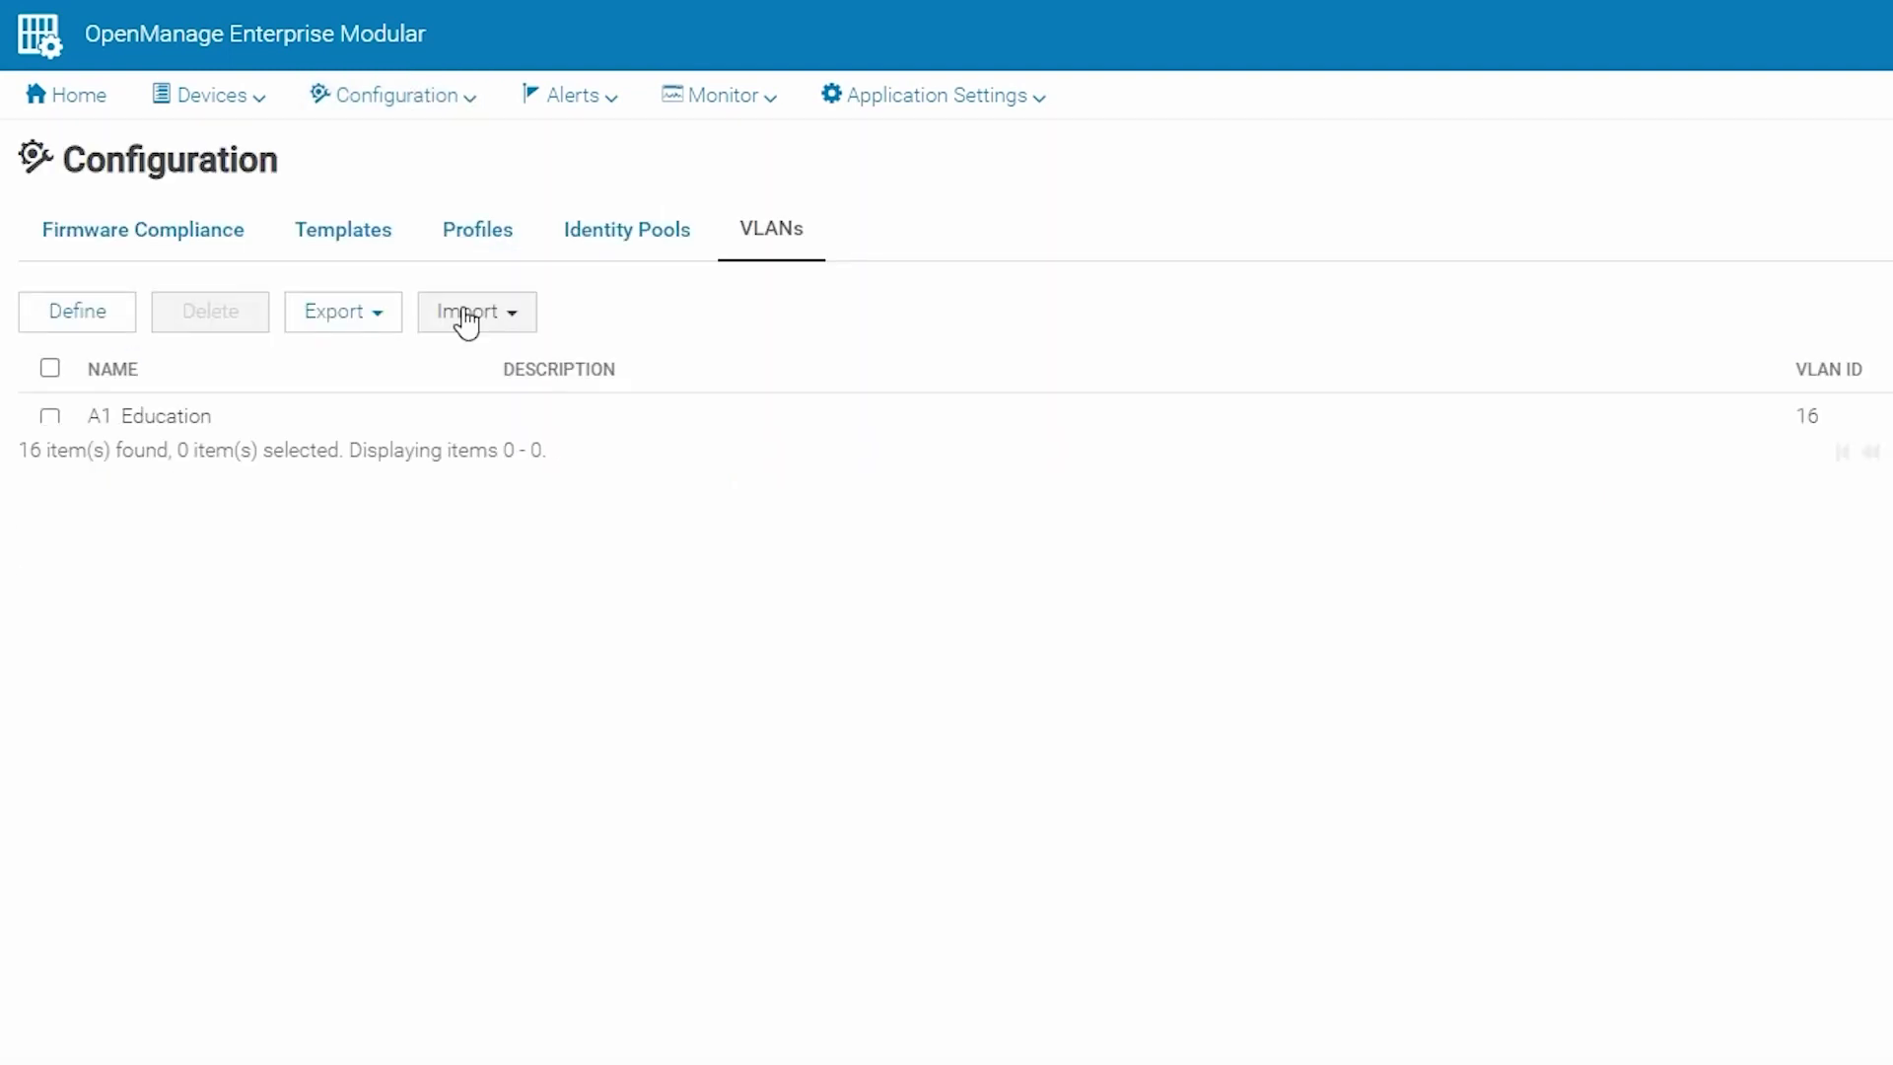
click(75, 325)
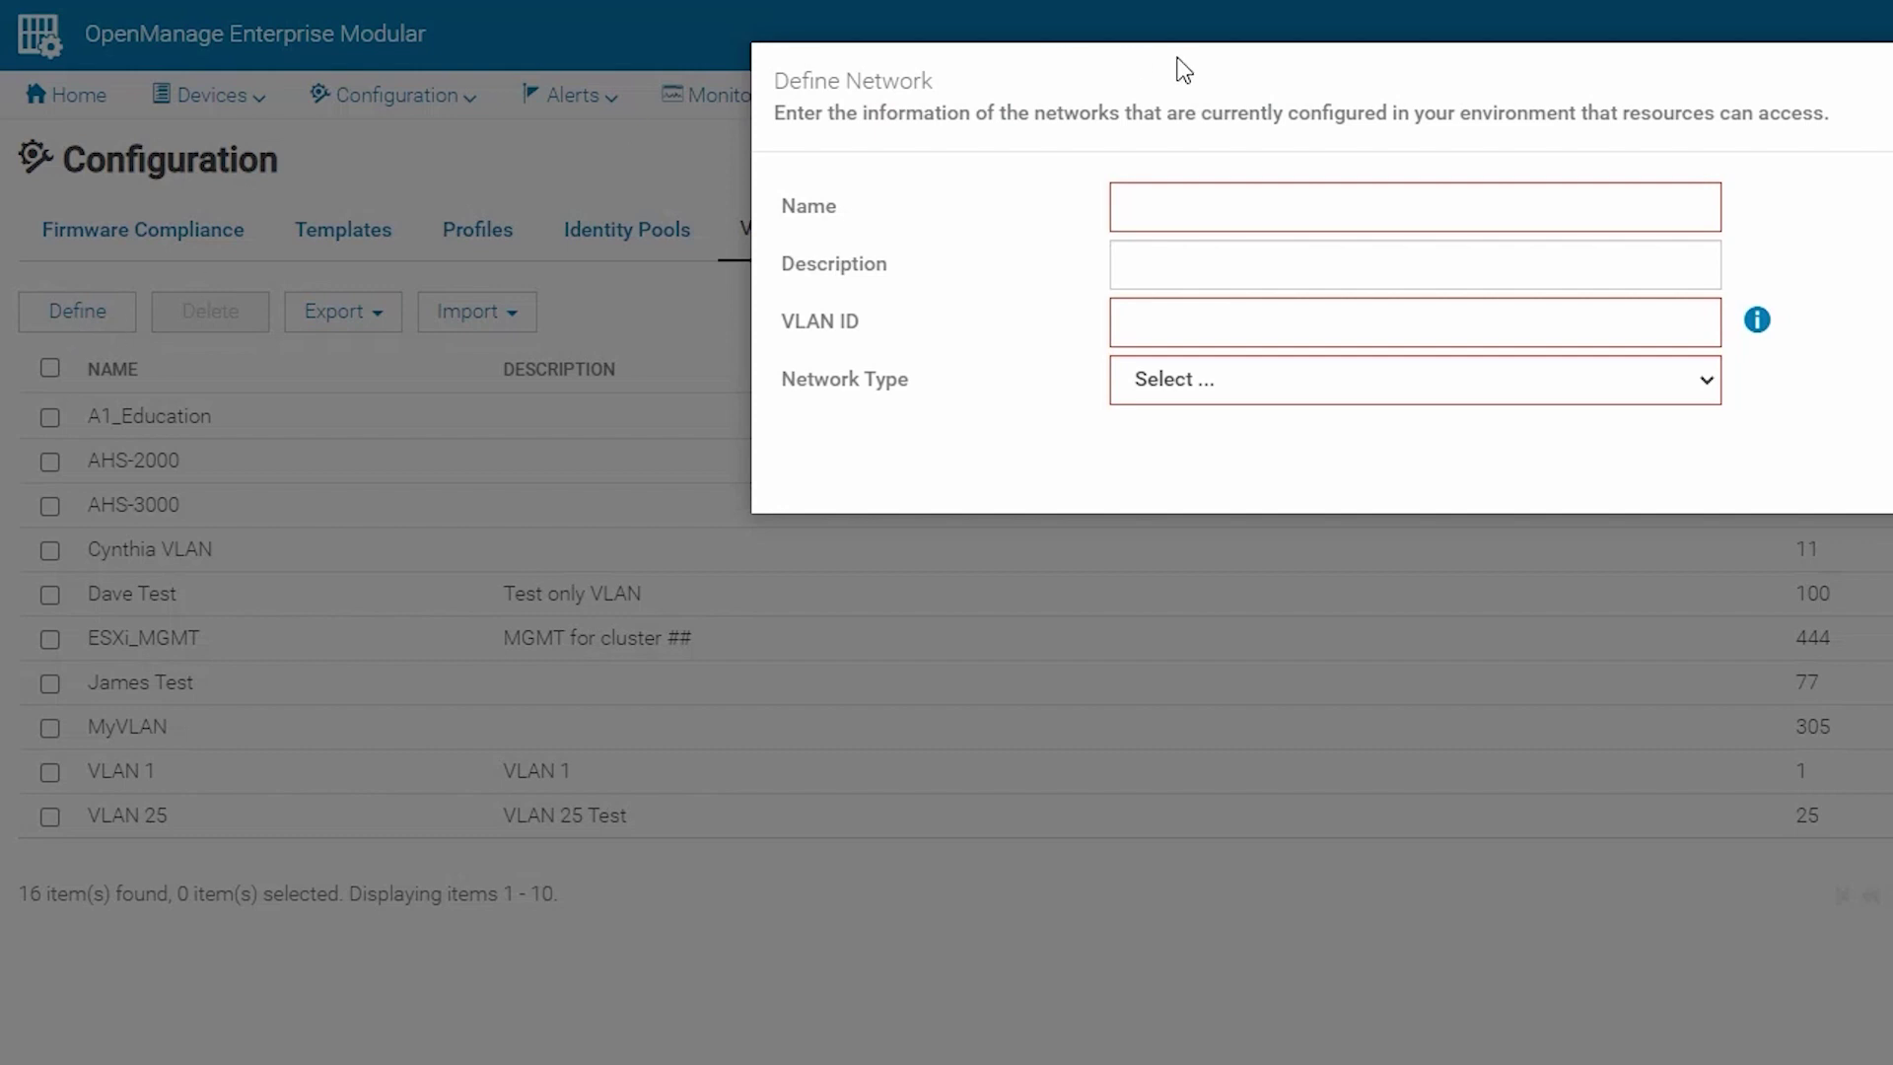
click(740, 241)
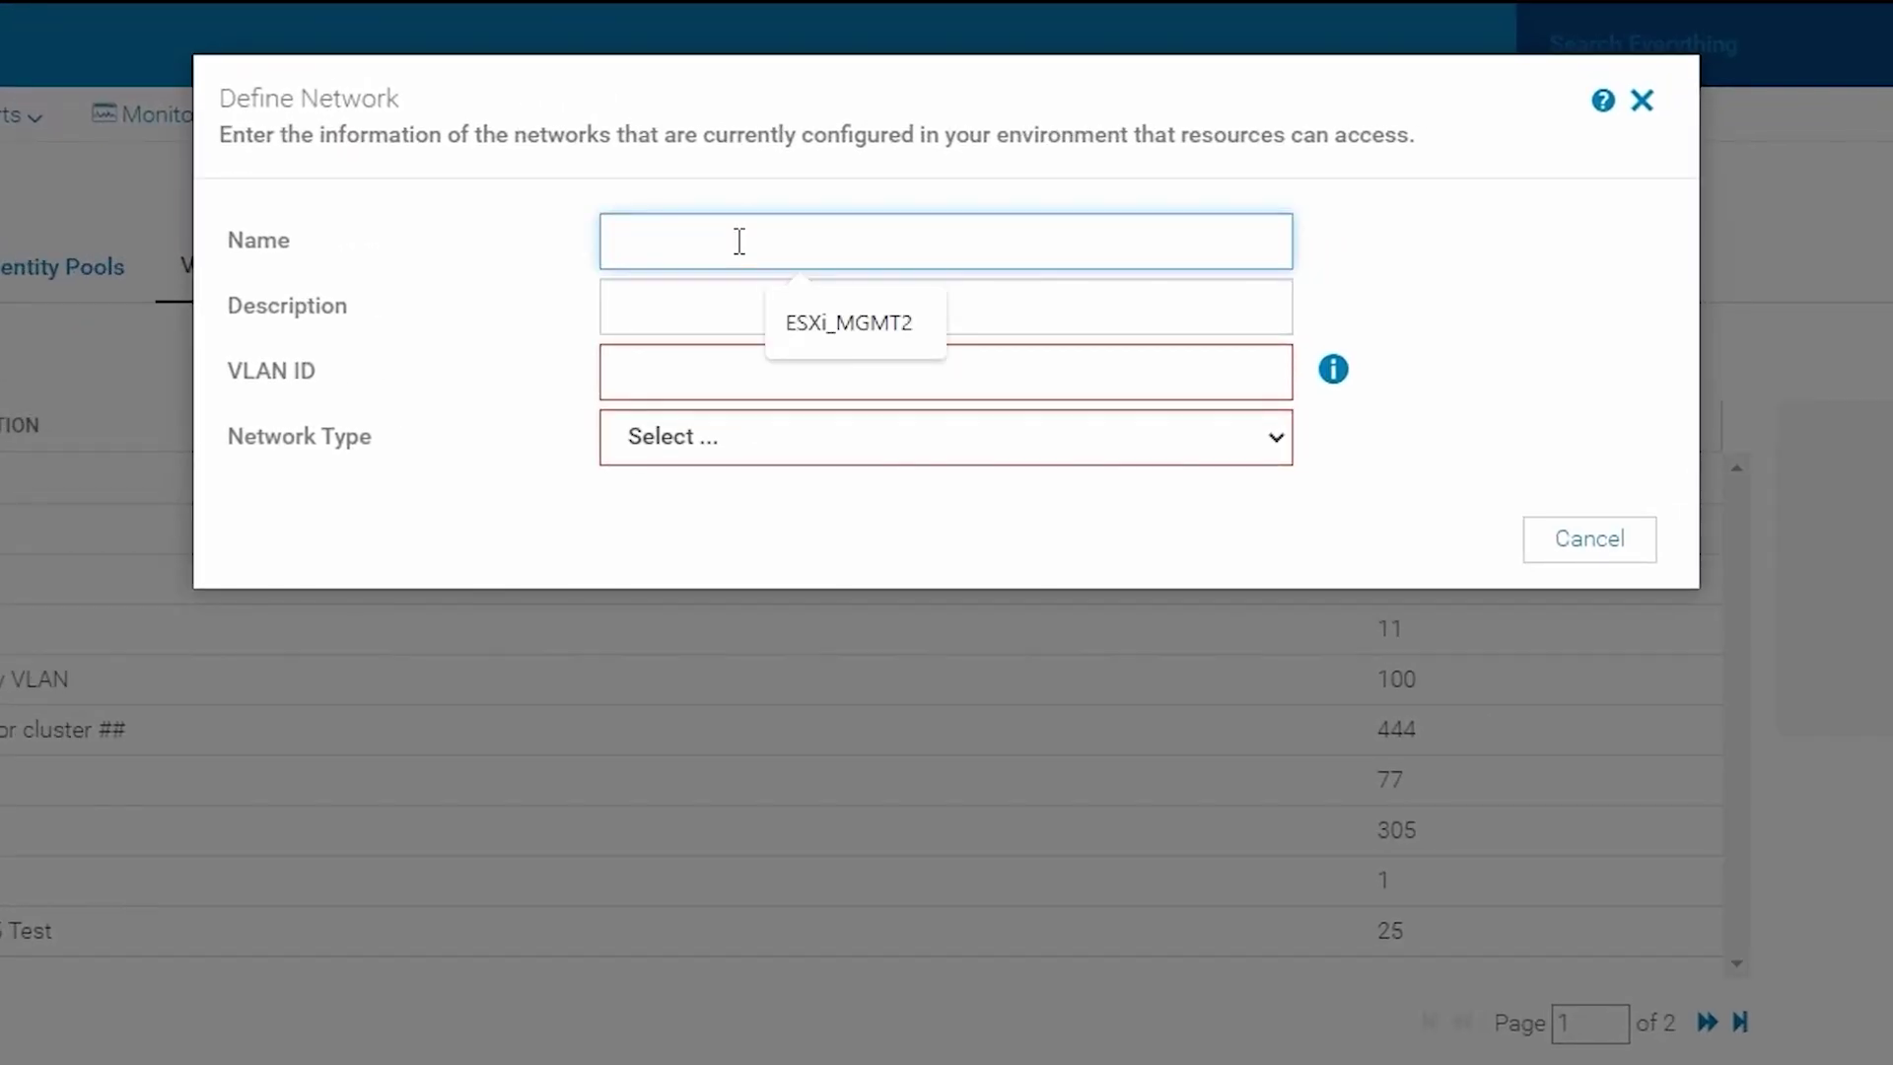
click(864, 326)
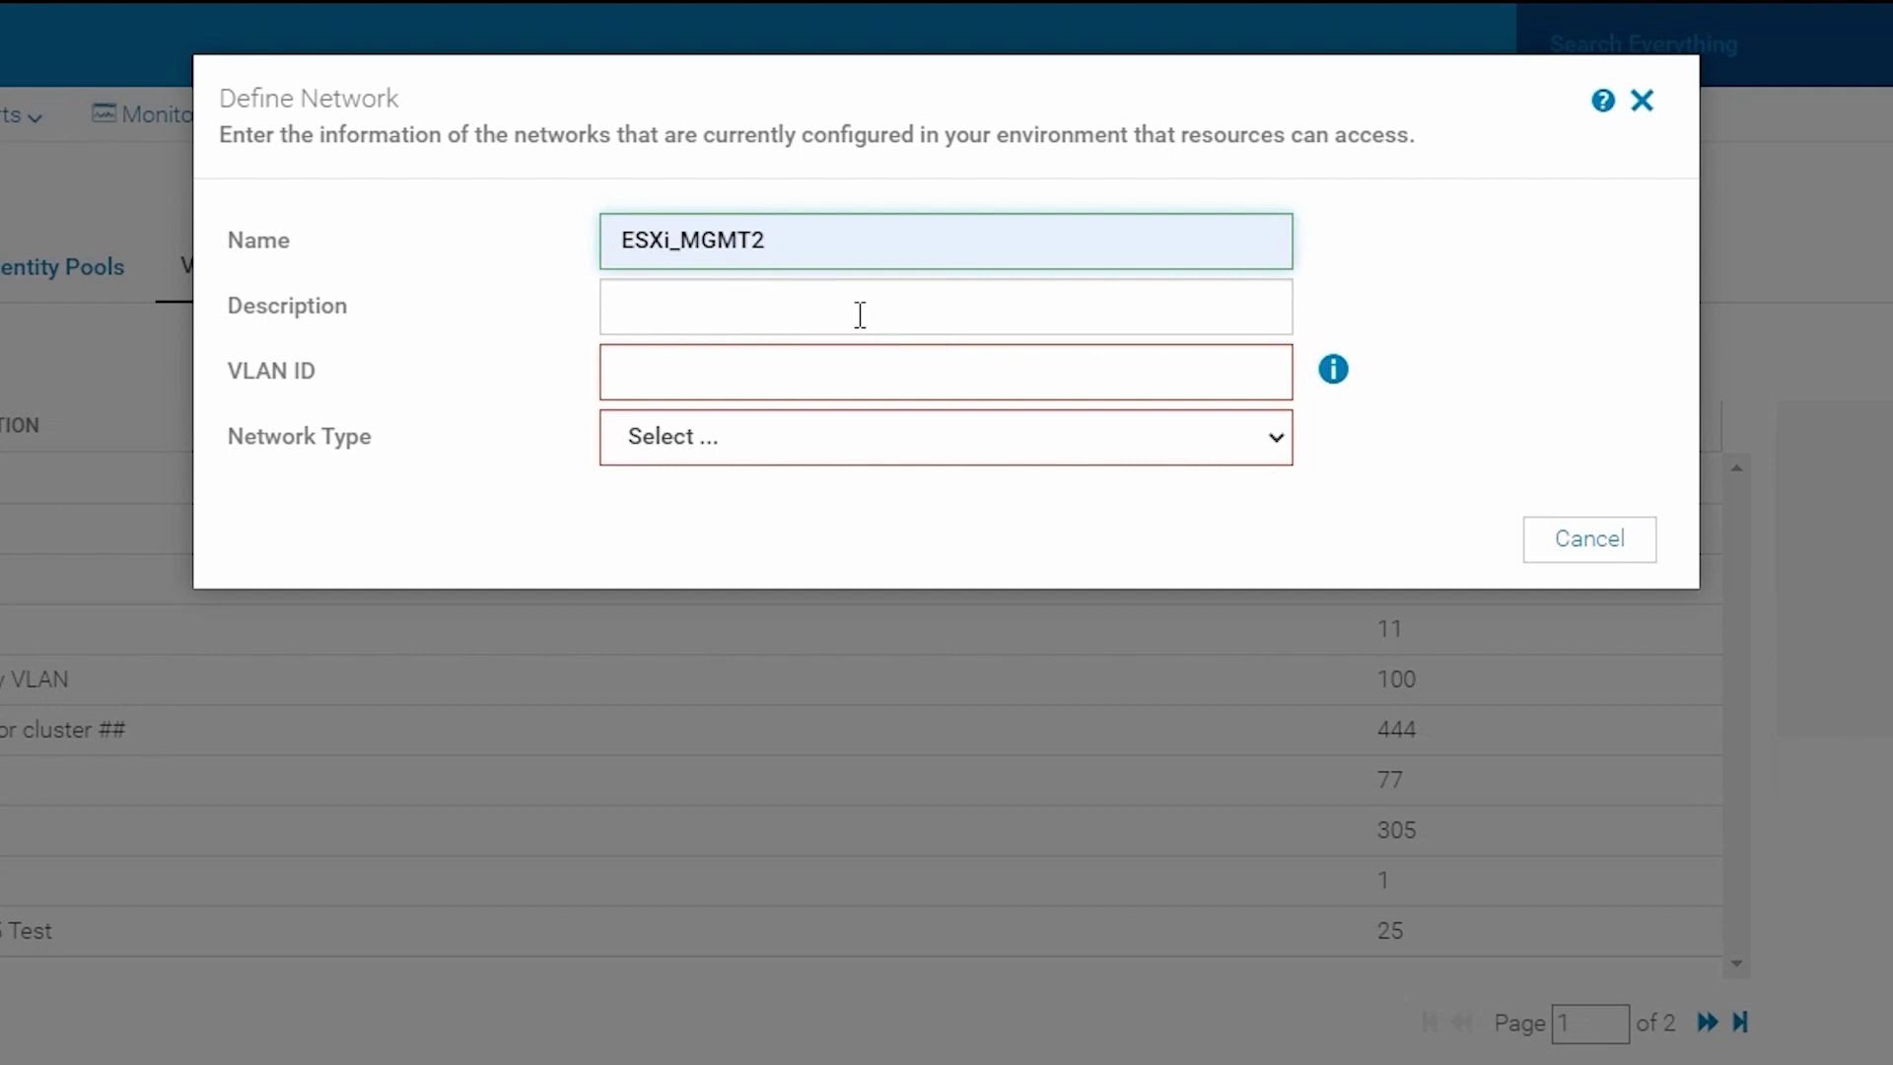
click(860, 315)
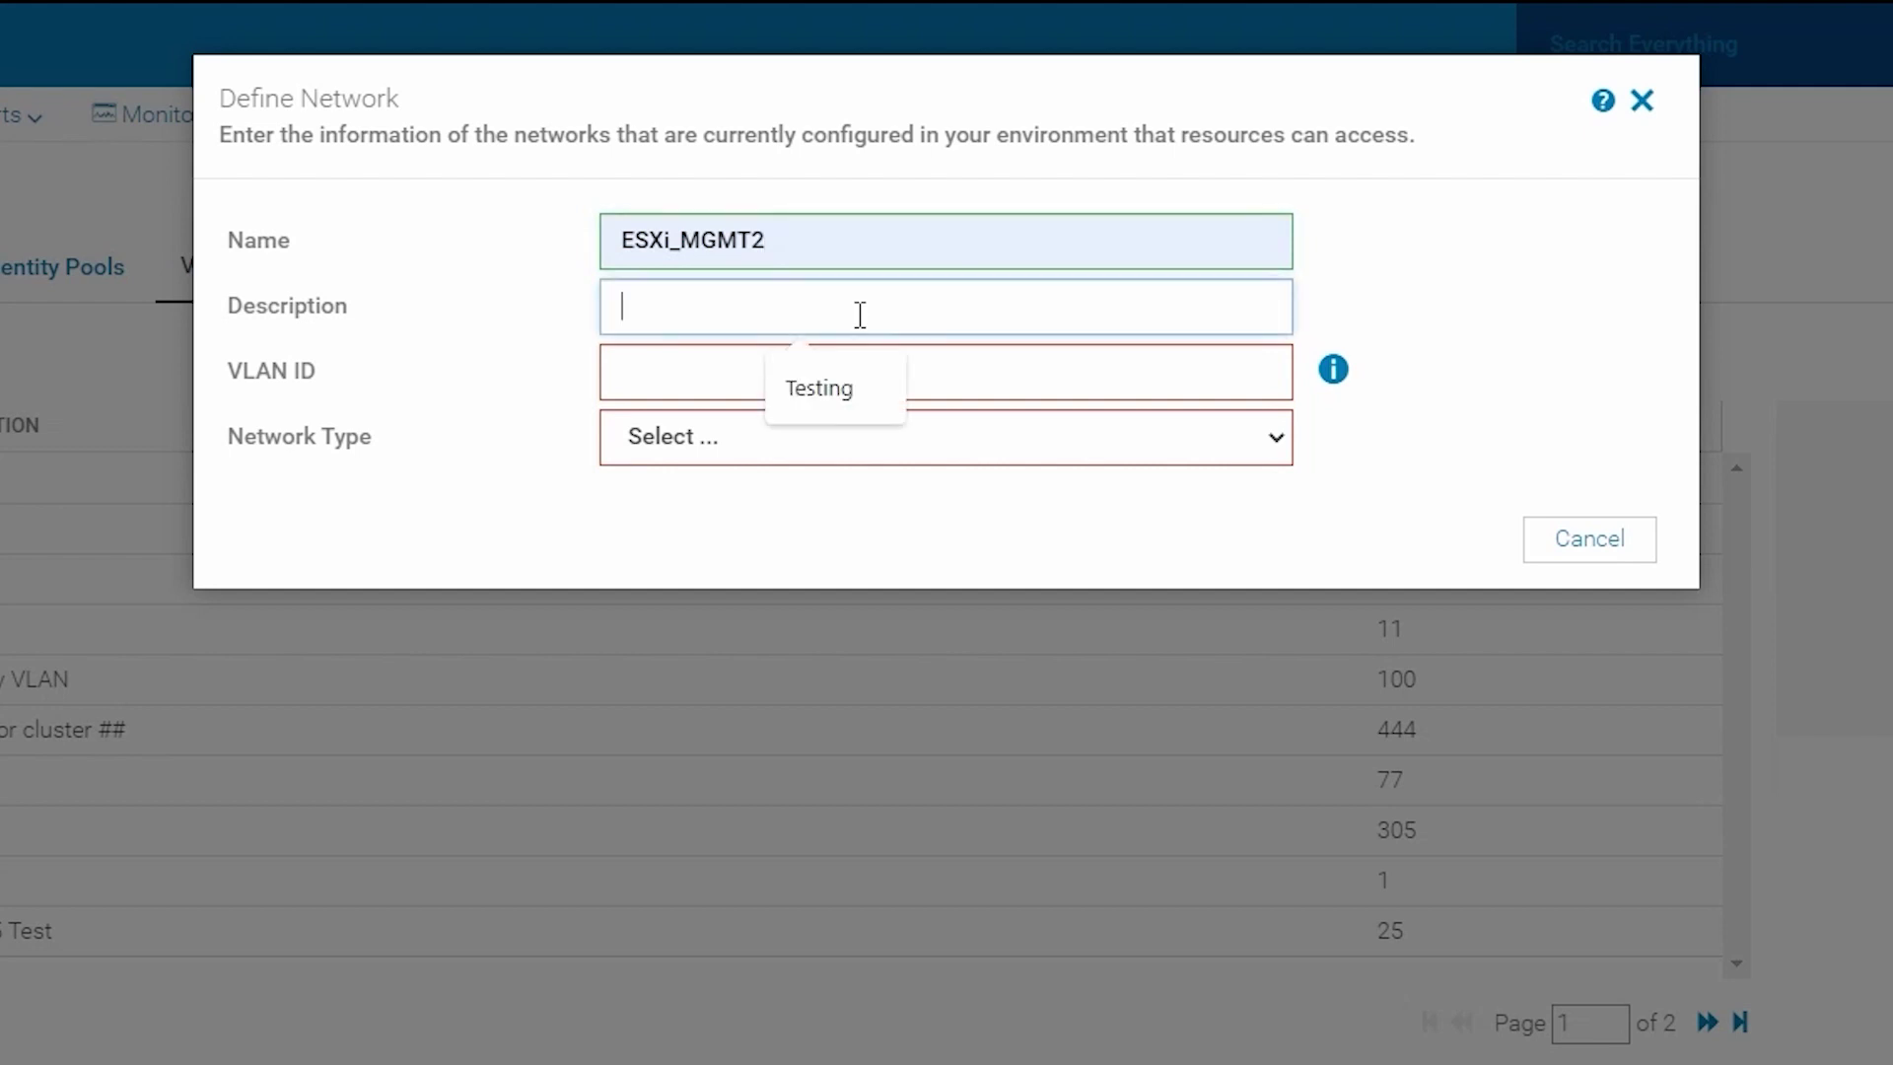
click(818, 394)
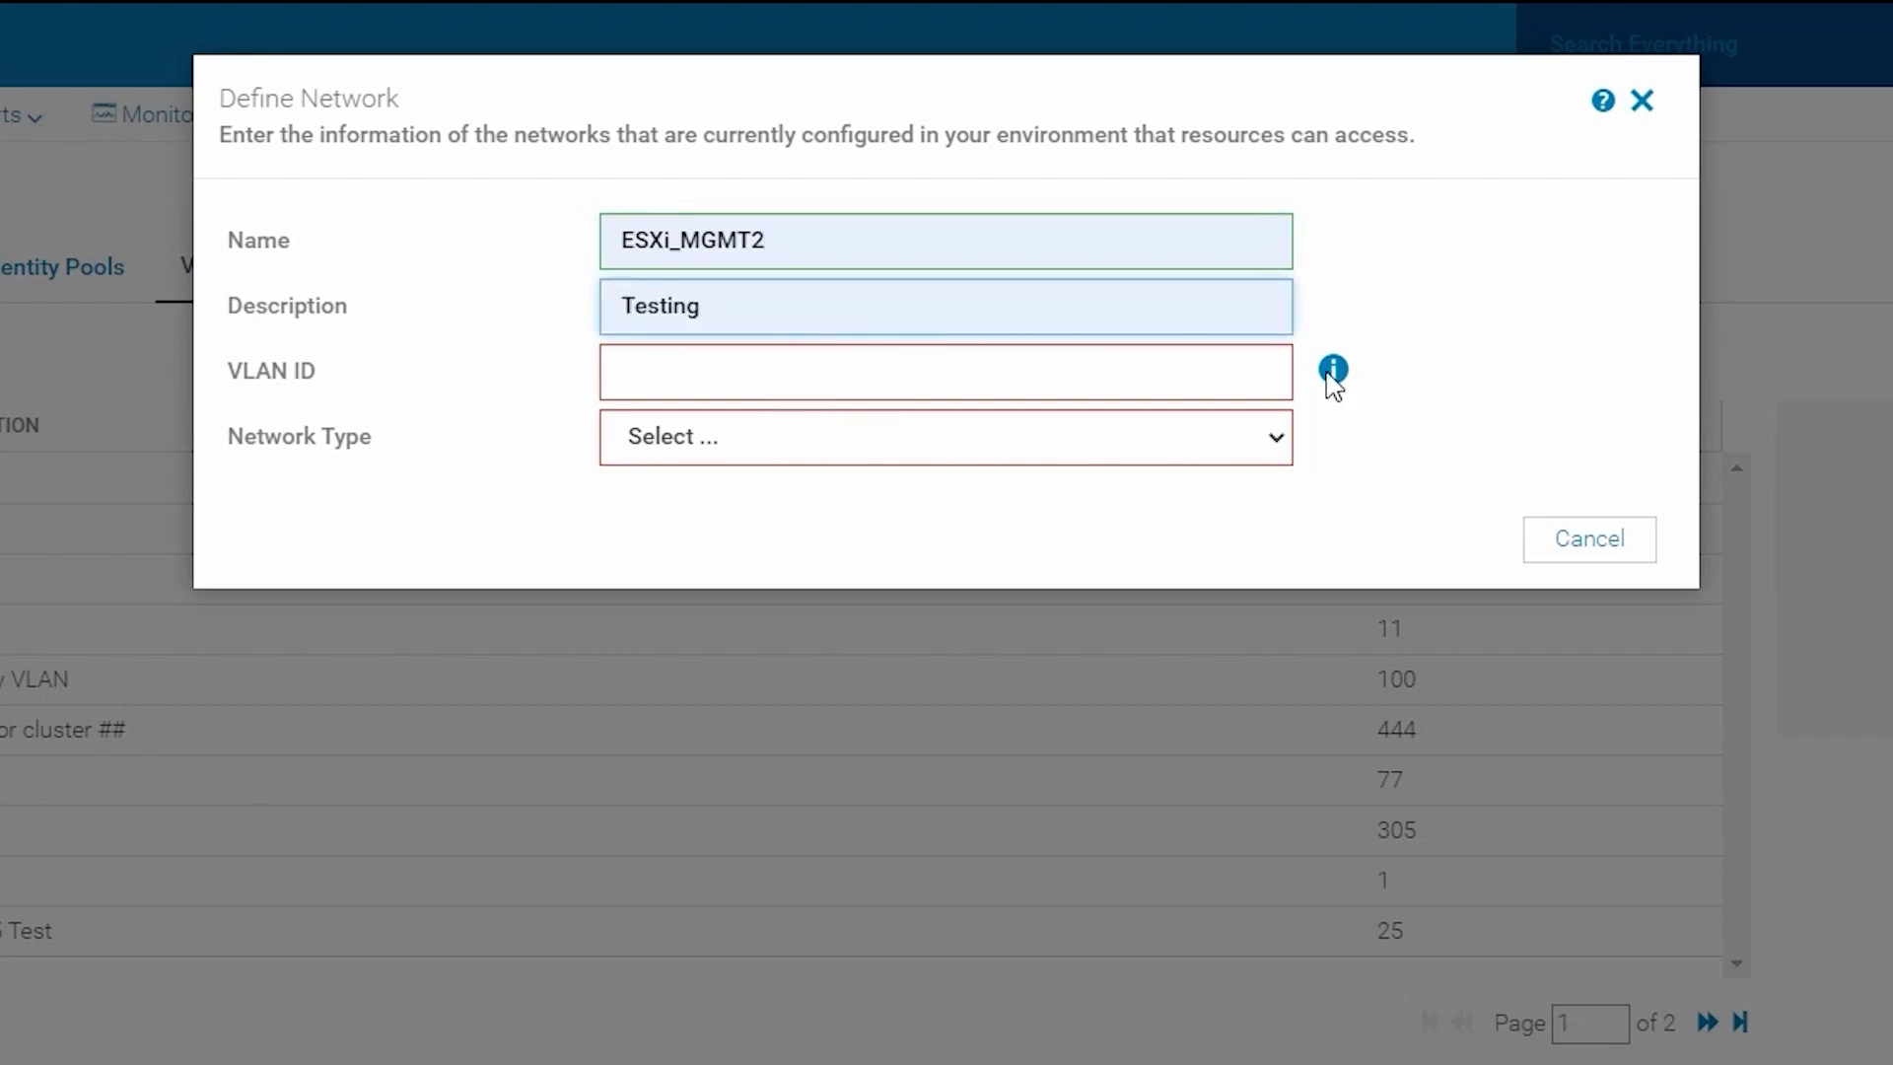
mouse_move(1333, 370)
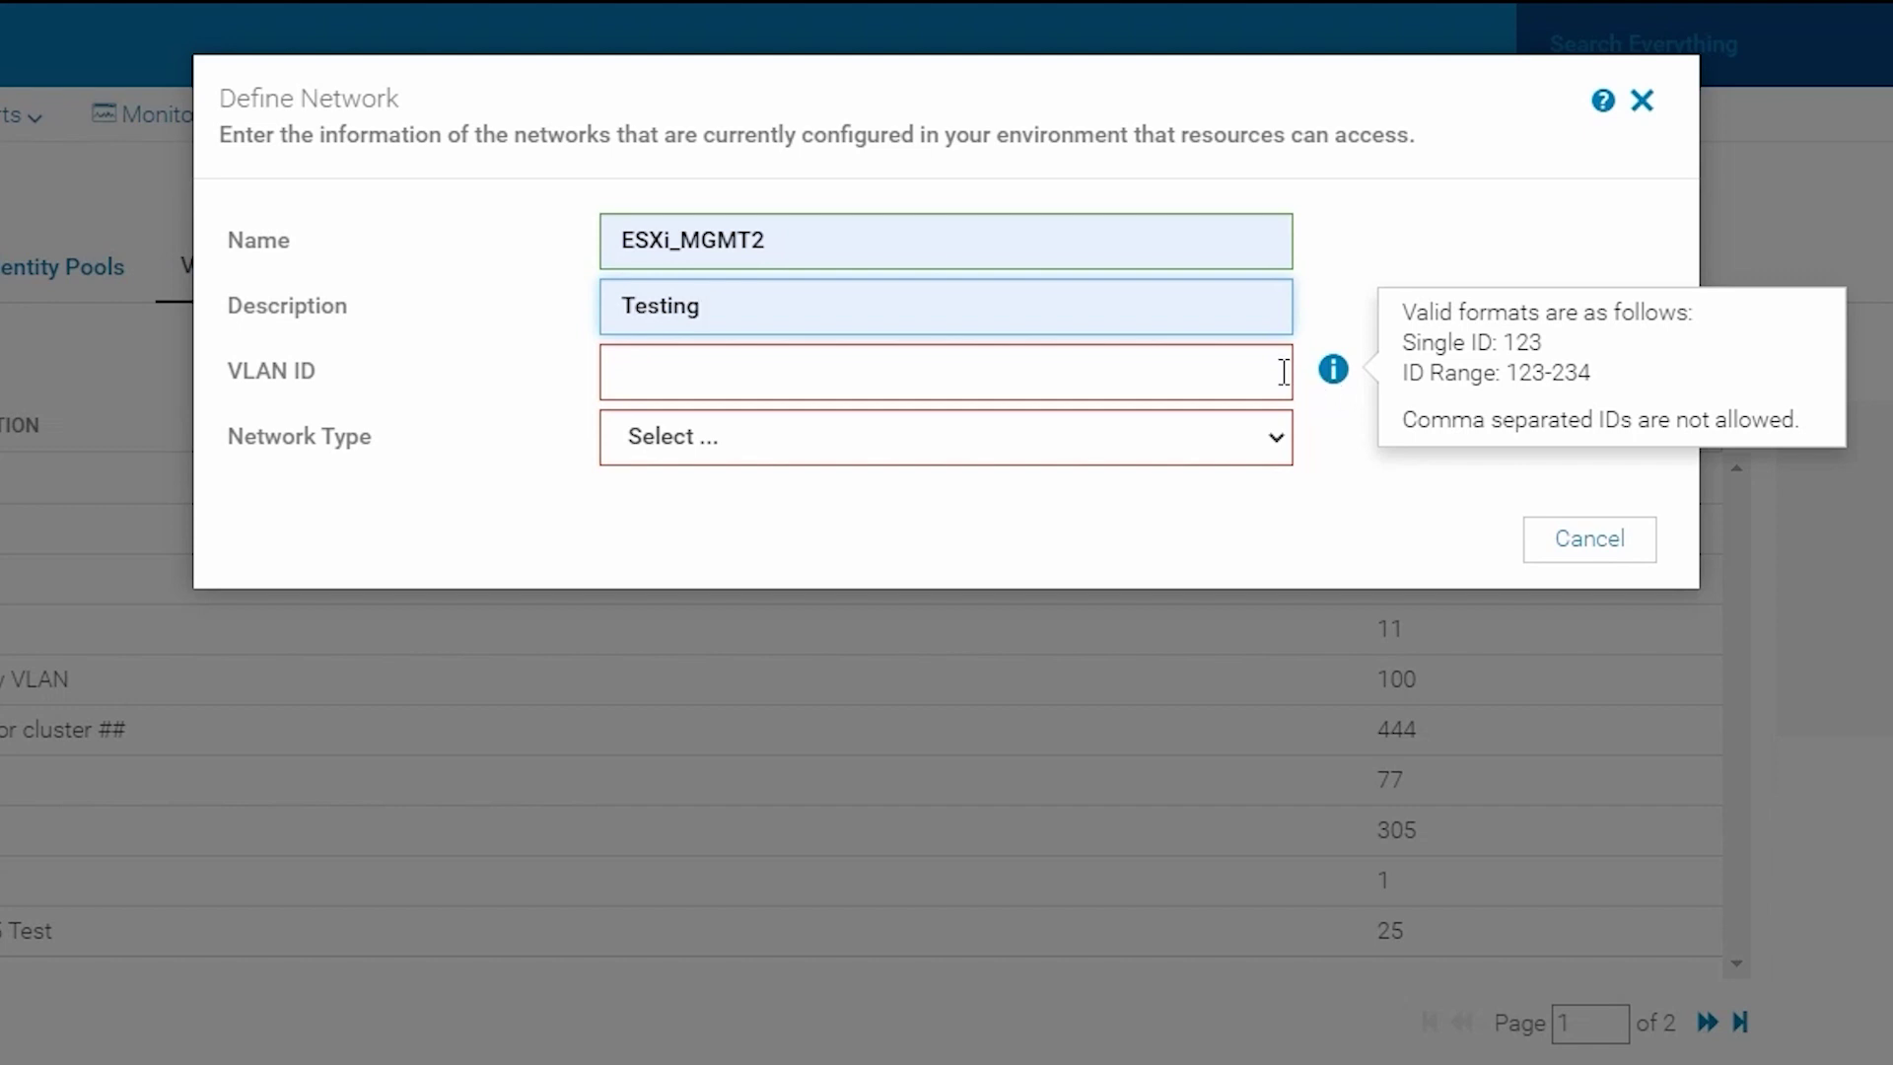
- Enter VLAN ID 445 for ESXi_MGMT2 and bring up the Network Type options
click(1253, 371)
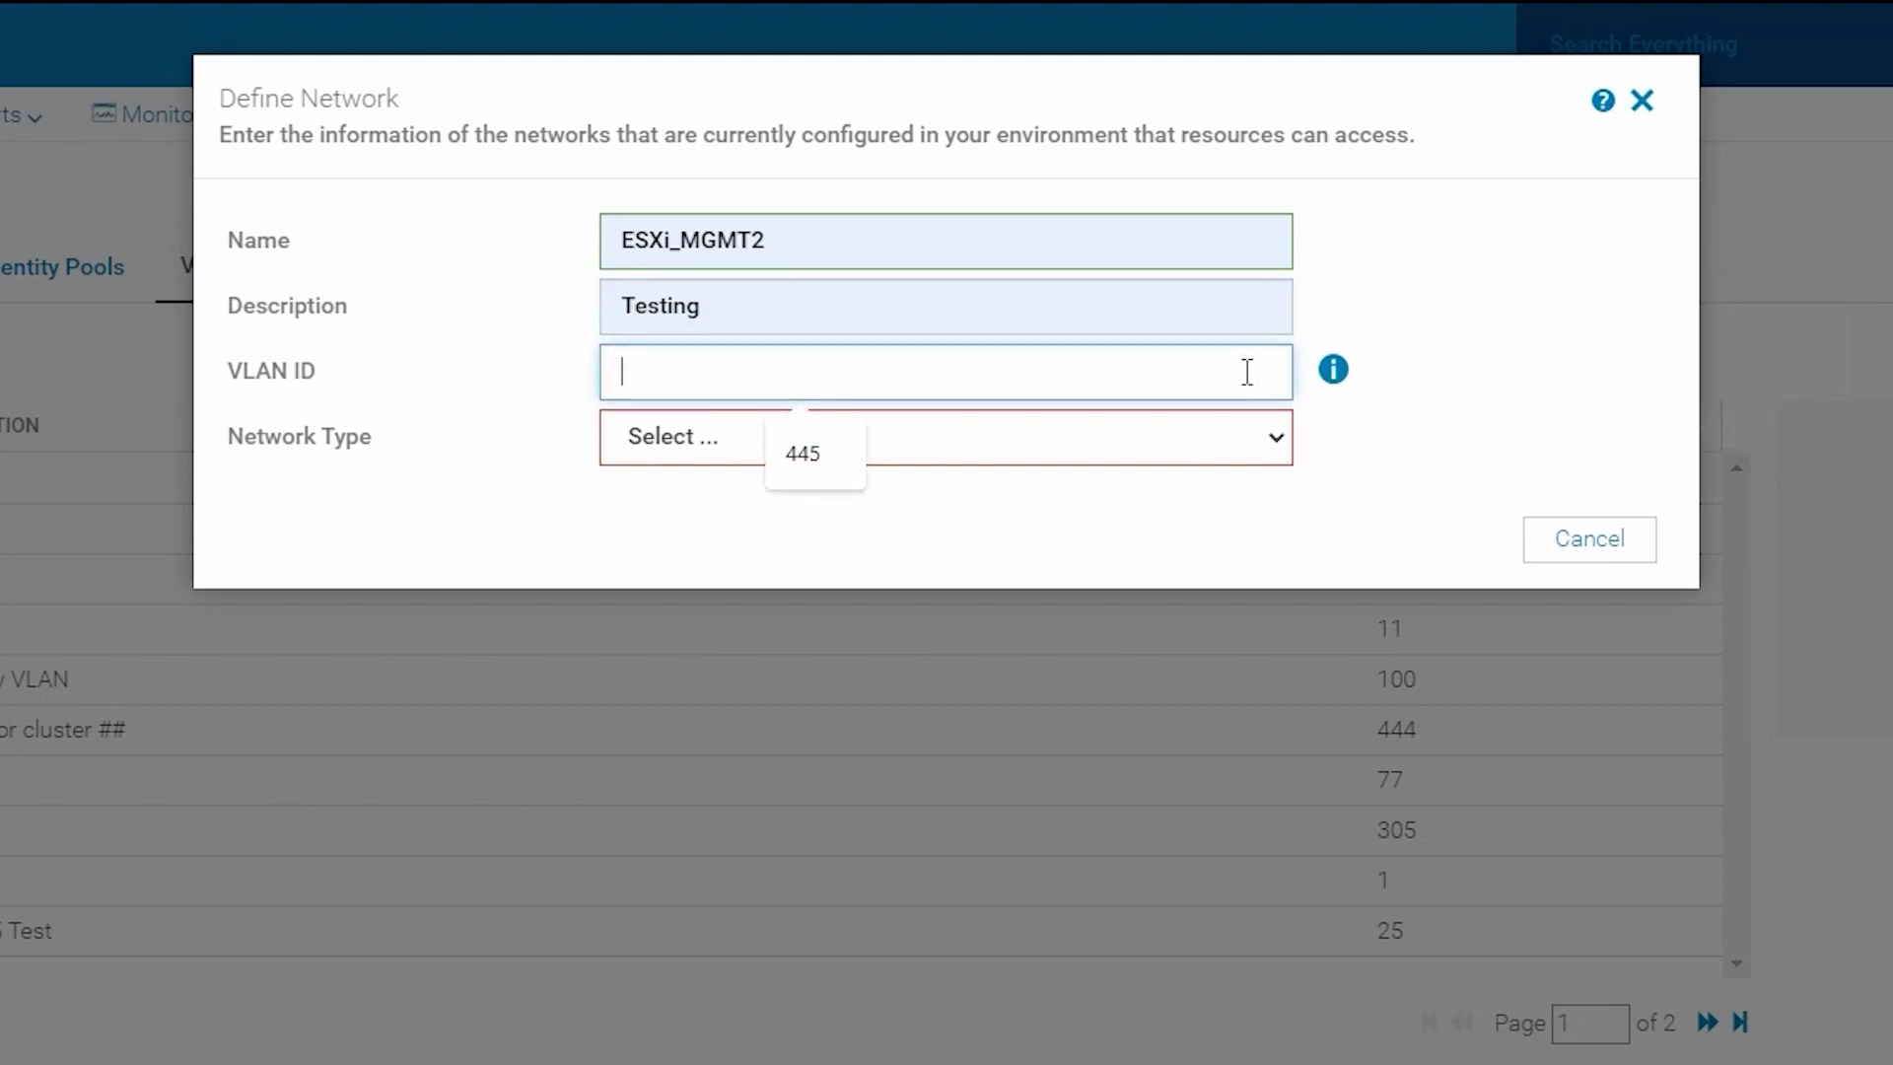
click(808, 456)
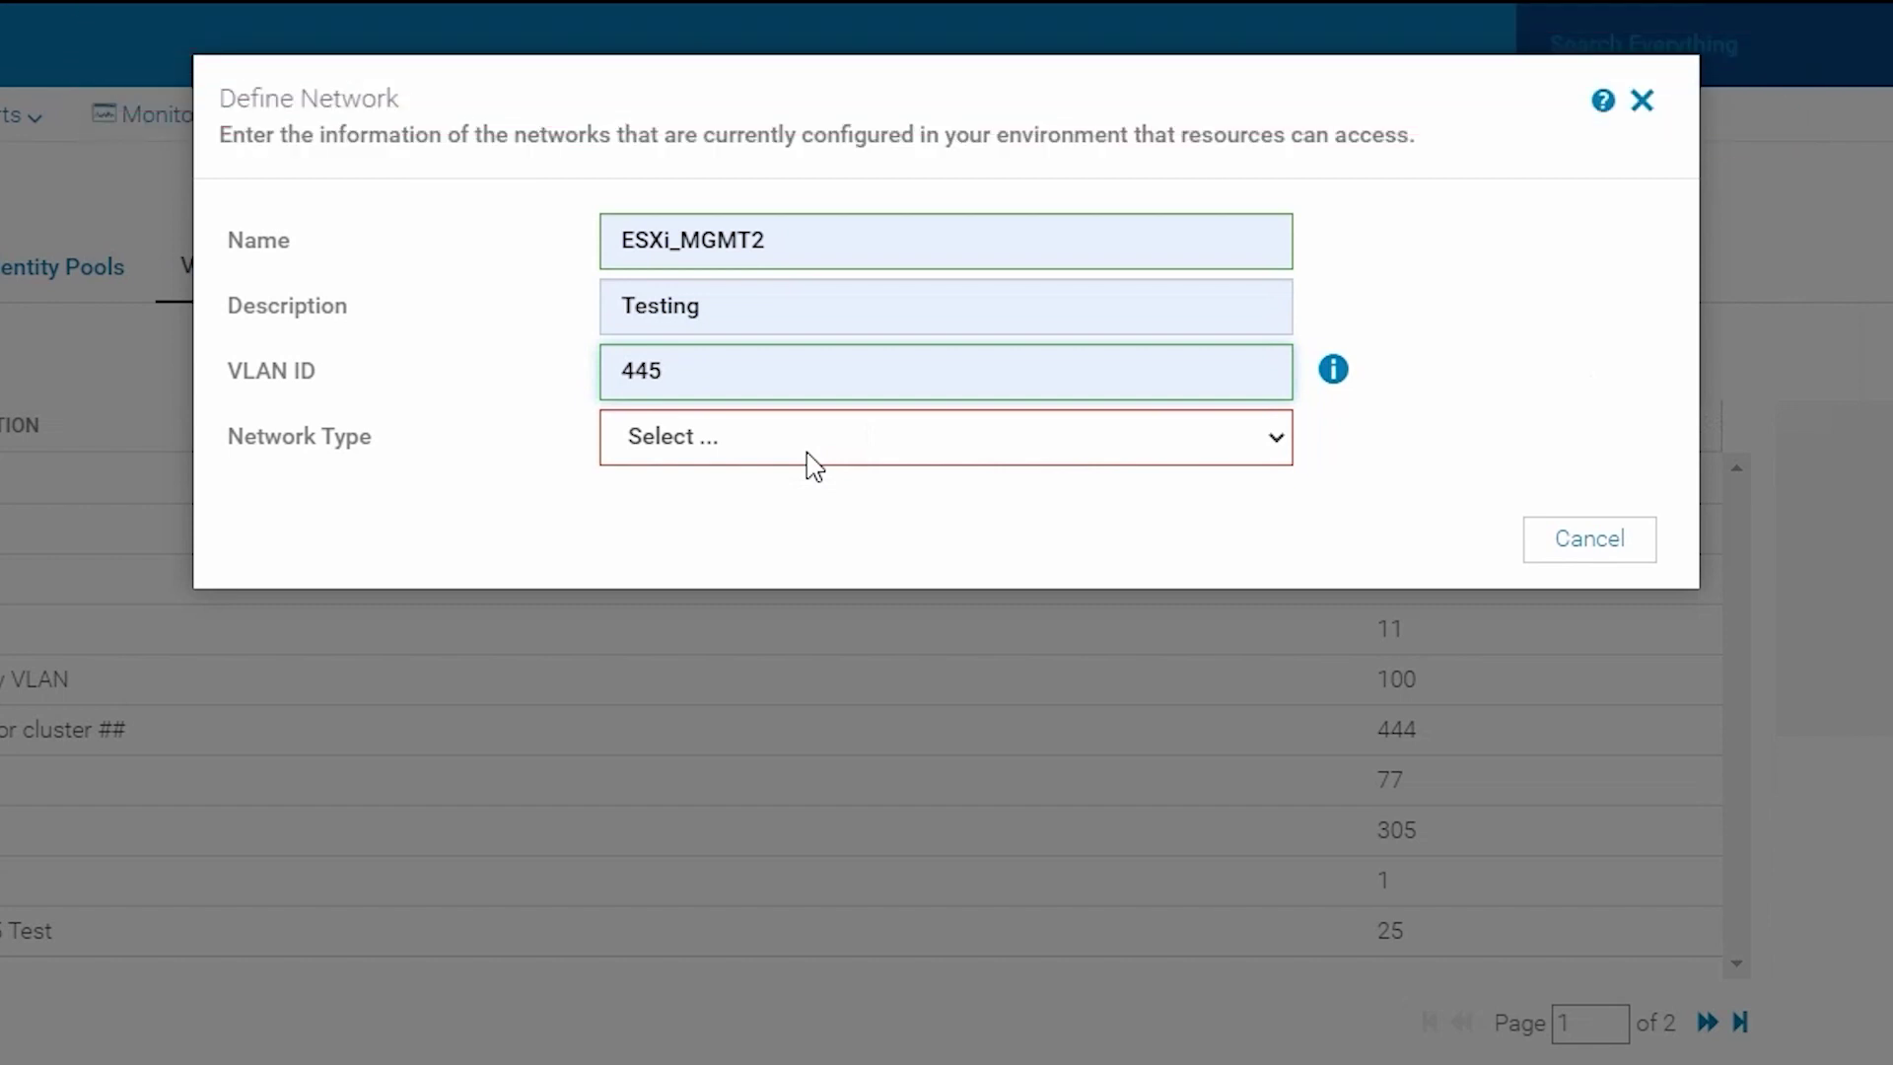
click(1278, 441)
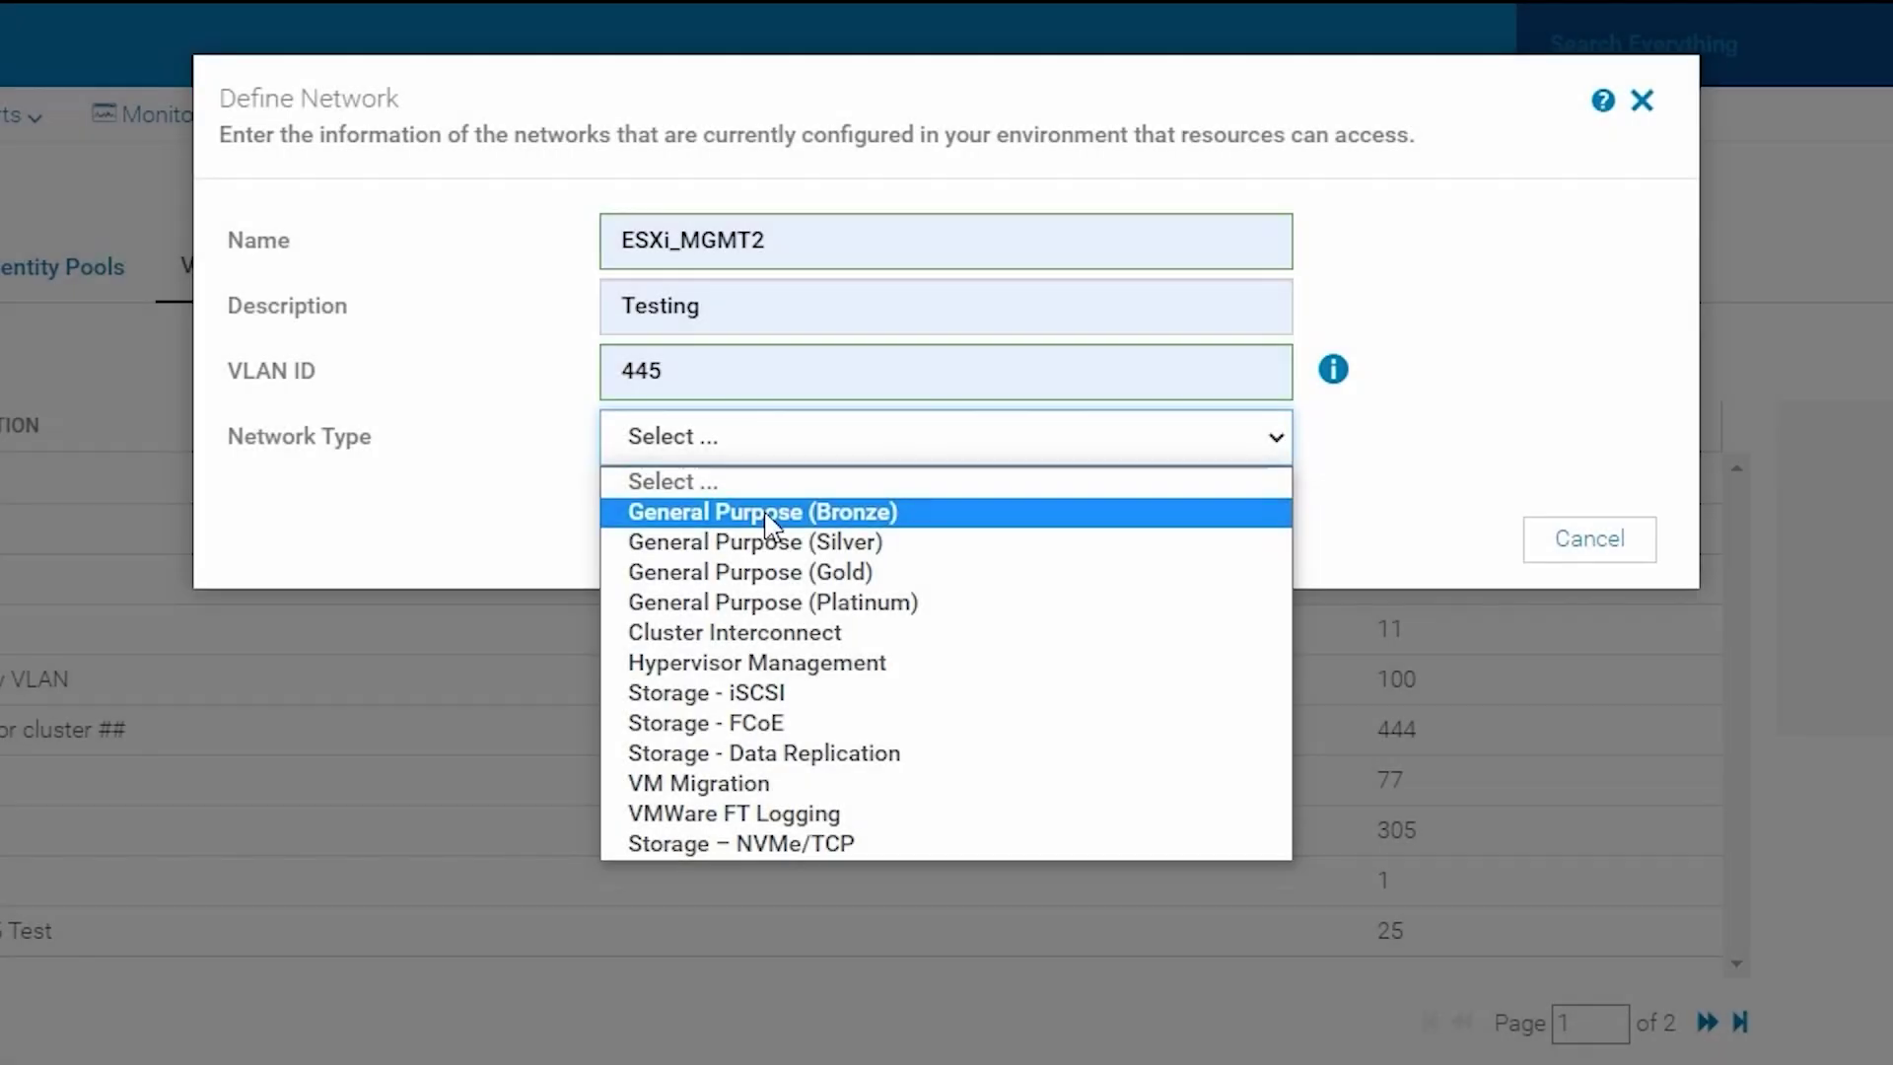
- Save ESXi_MGMT2 as a General Purpose (Bronze) network, then show the templates list
click(765, 509)
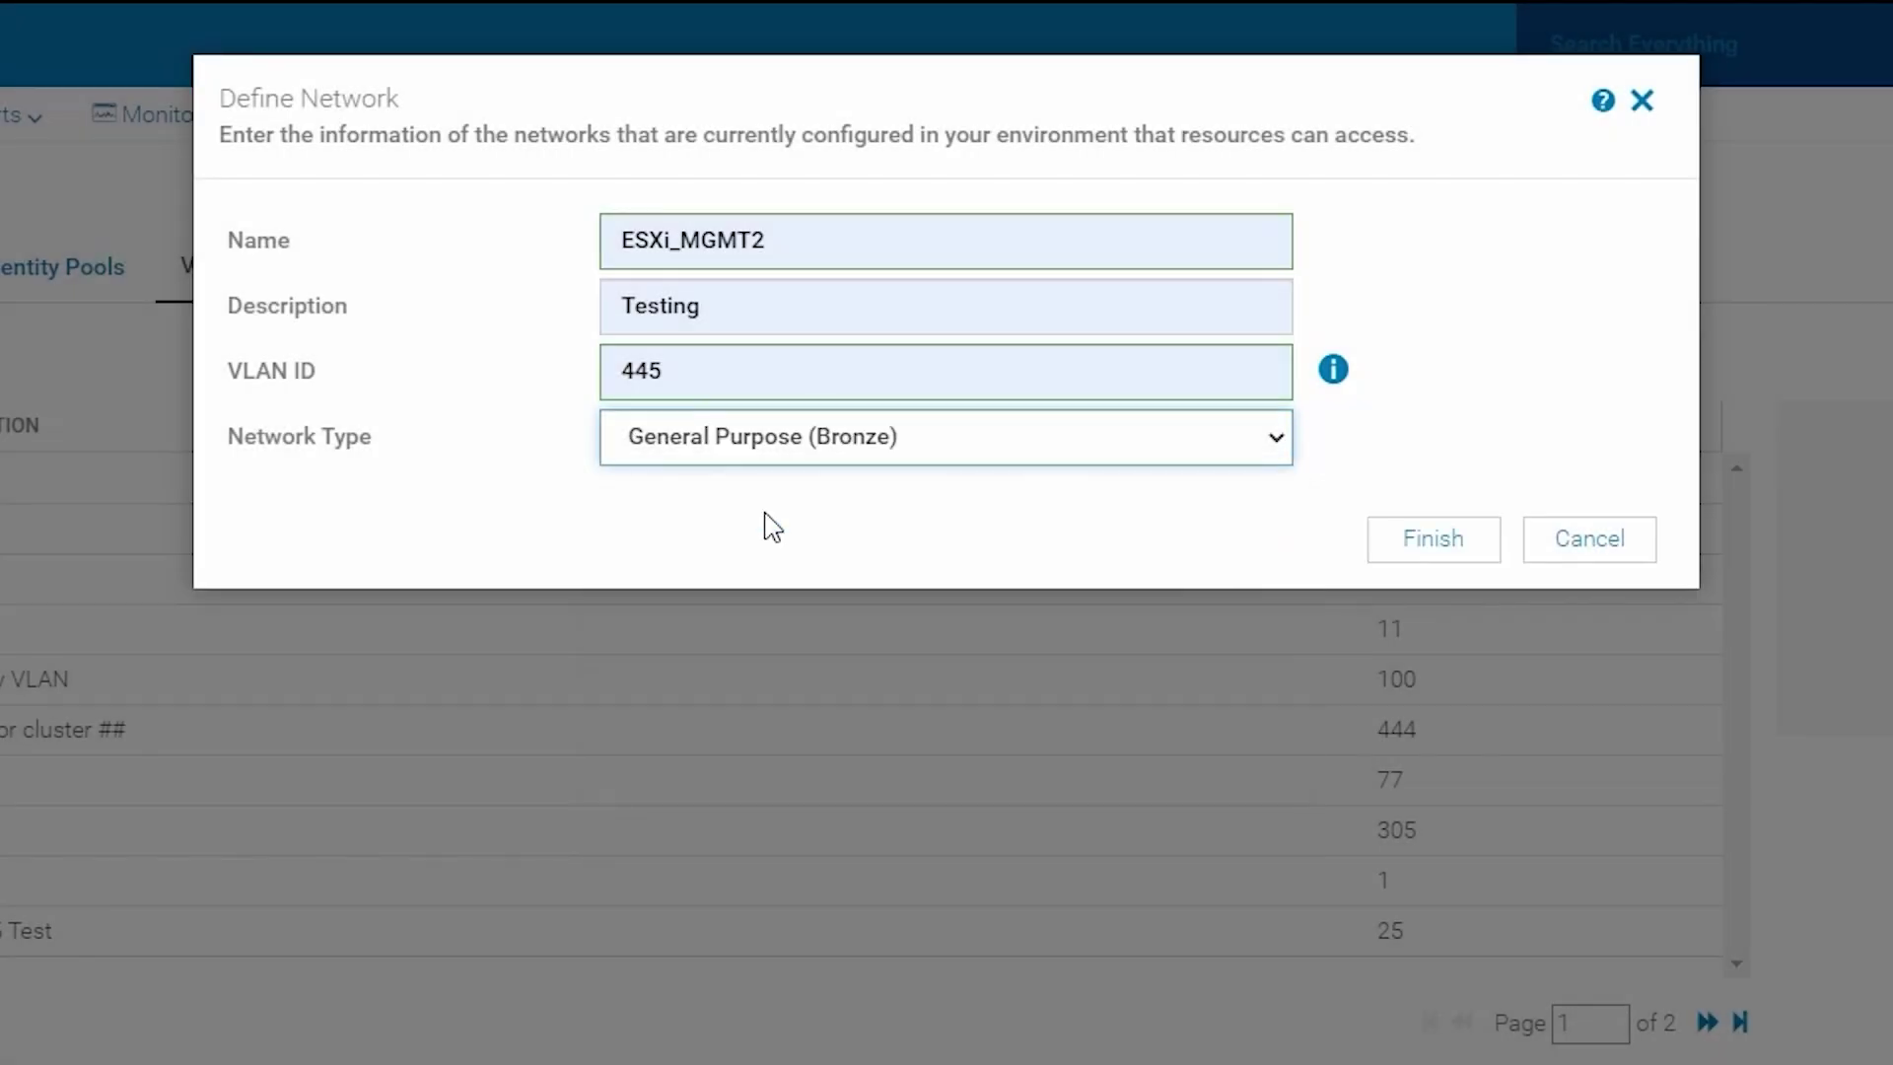
click(1451, 548)
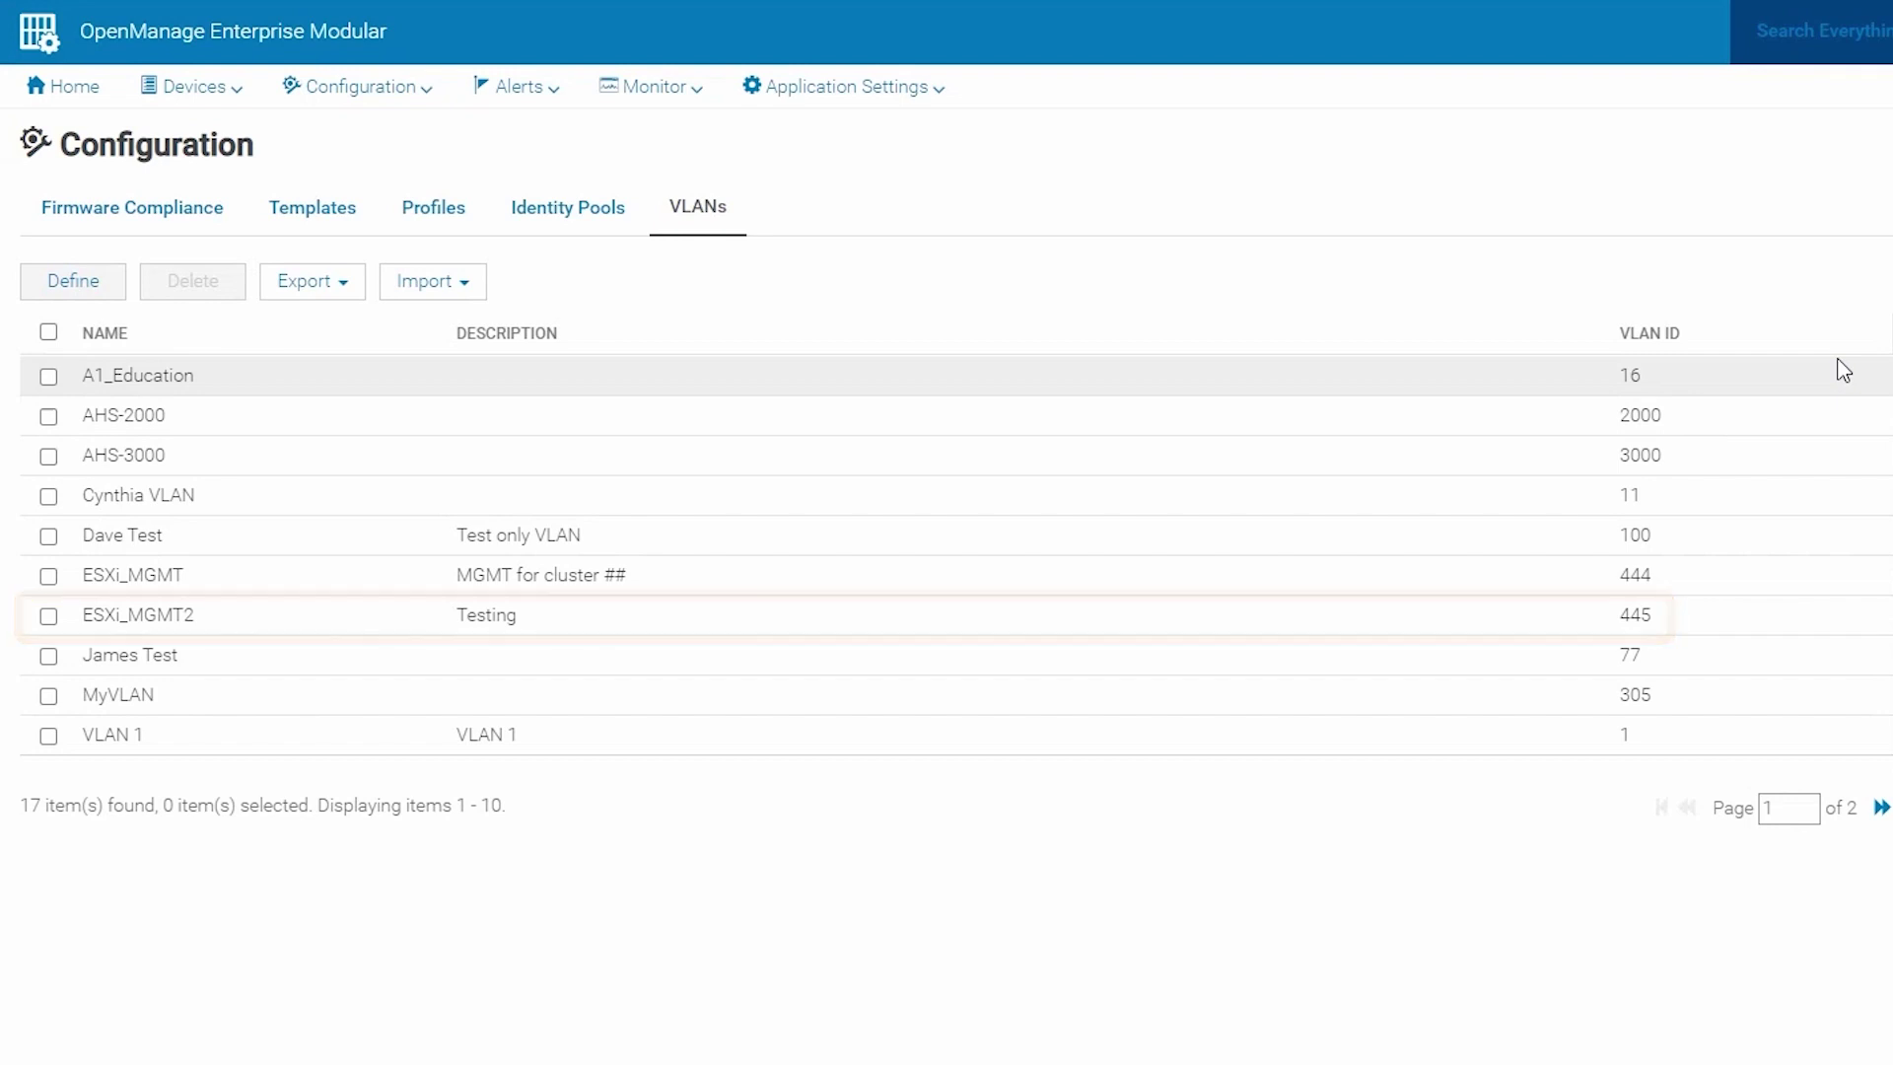
click(340, 211)
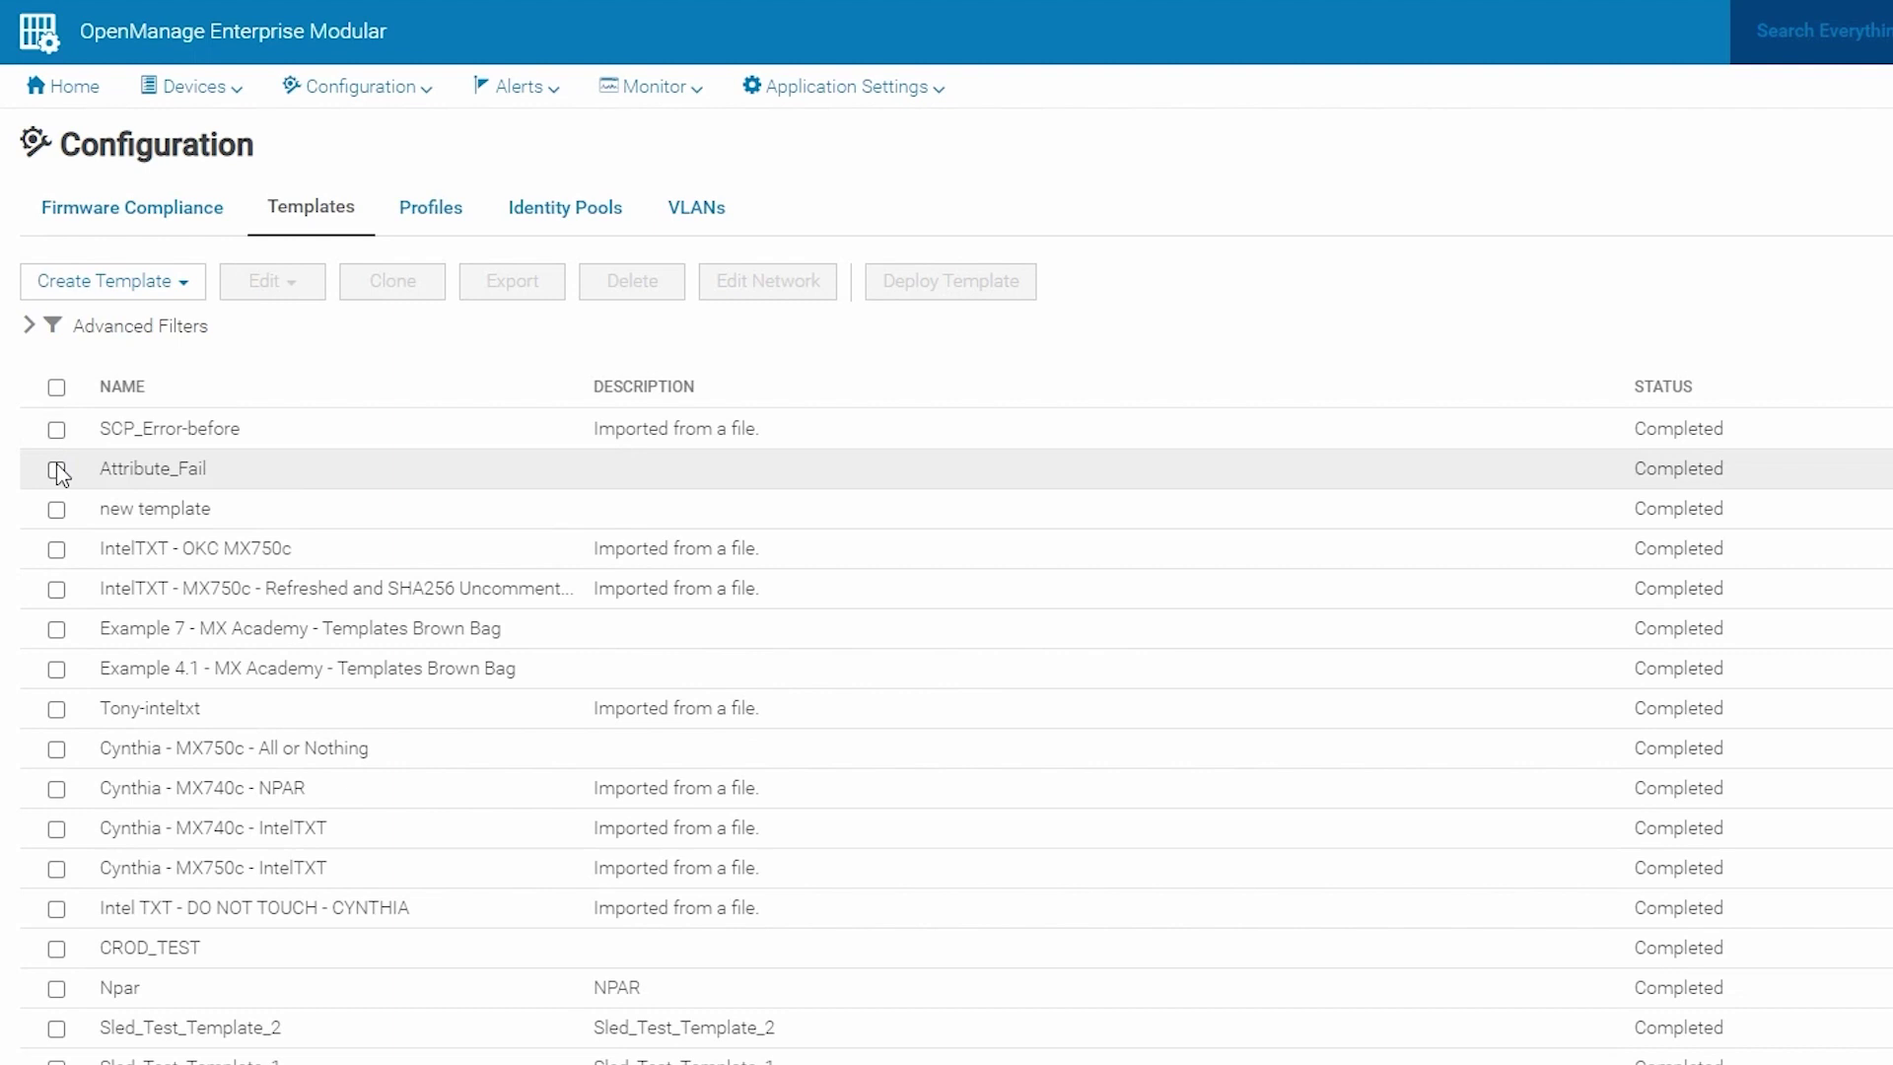
- Edit the networking of 'new template' and view its mezzanine NIC bandwidth settings
click(56, 510)
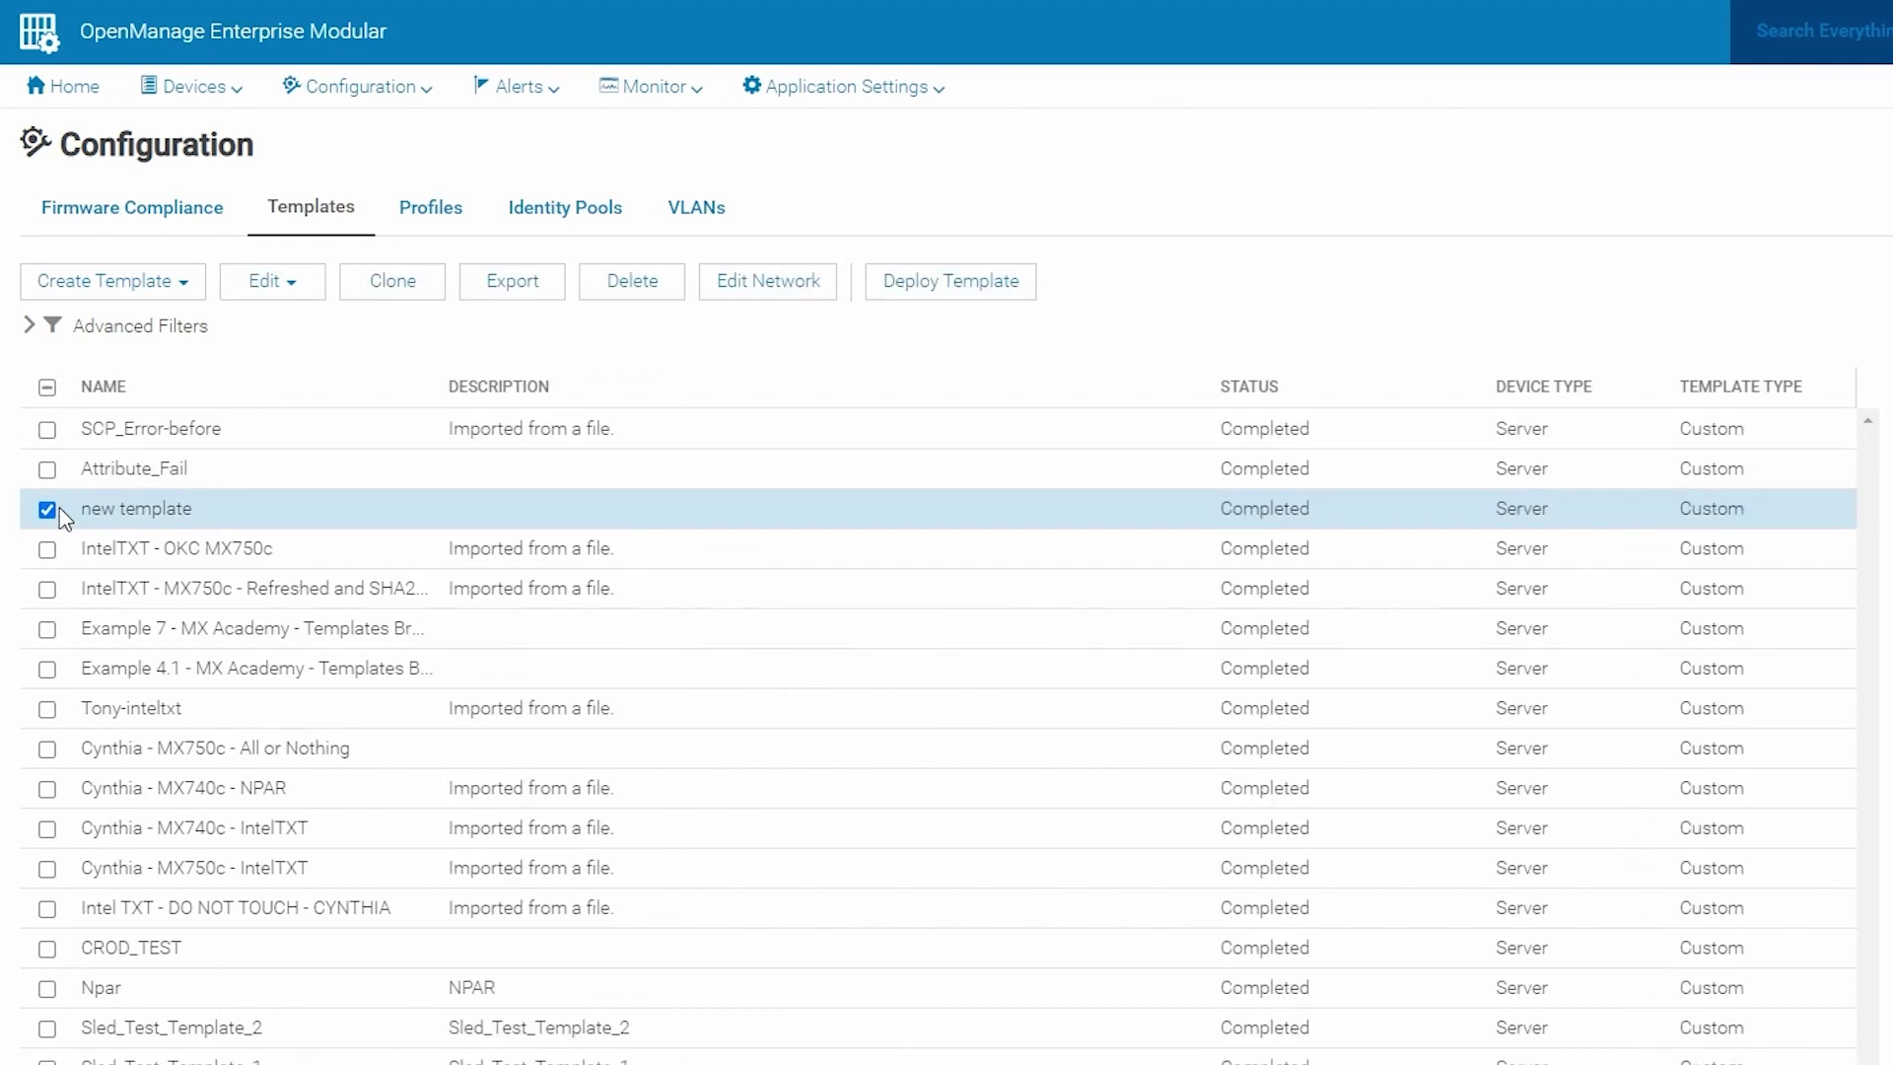
click(791, 289)
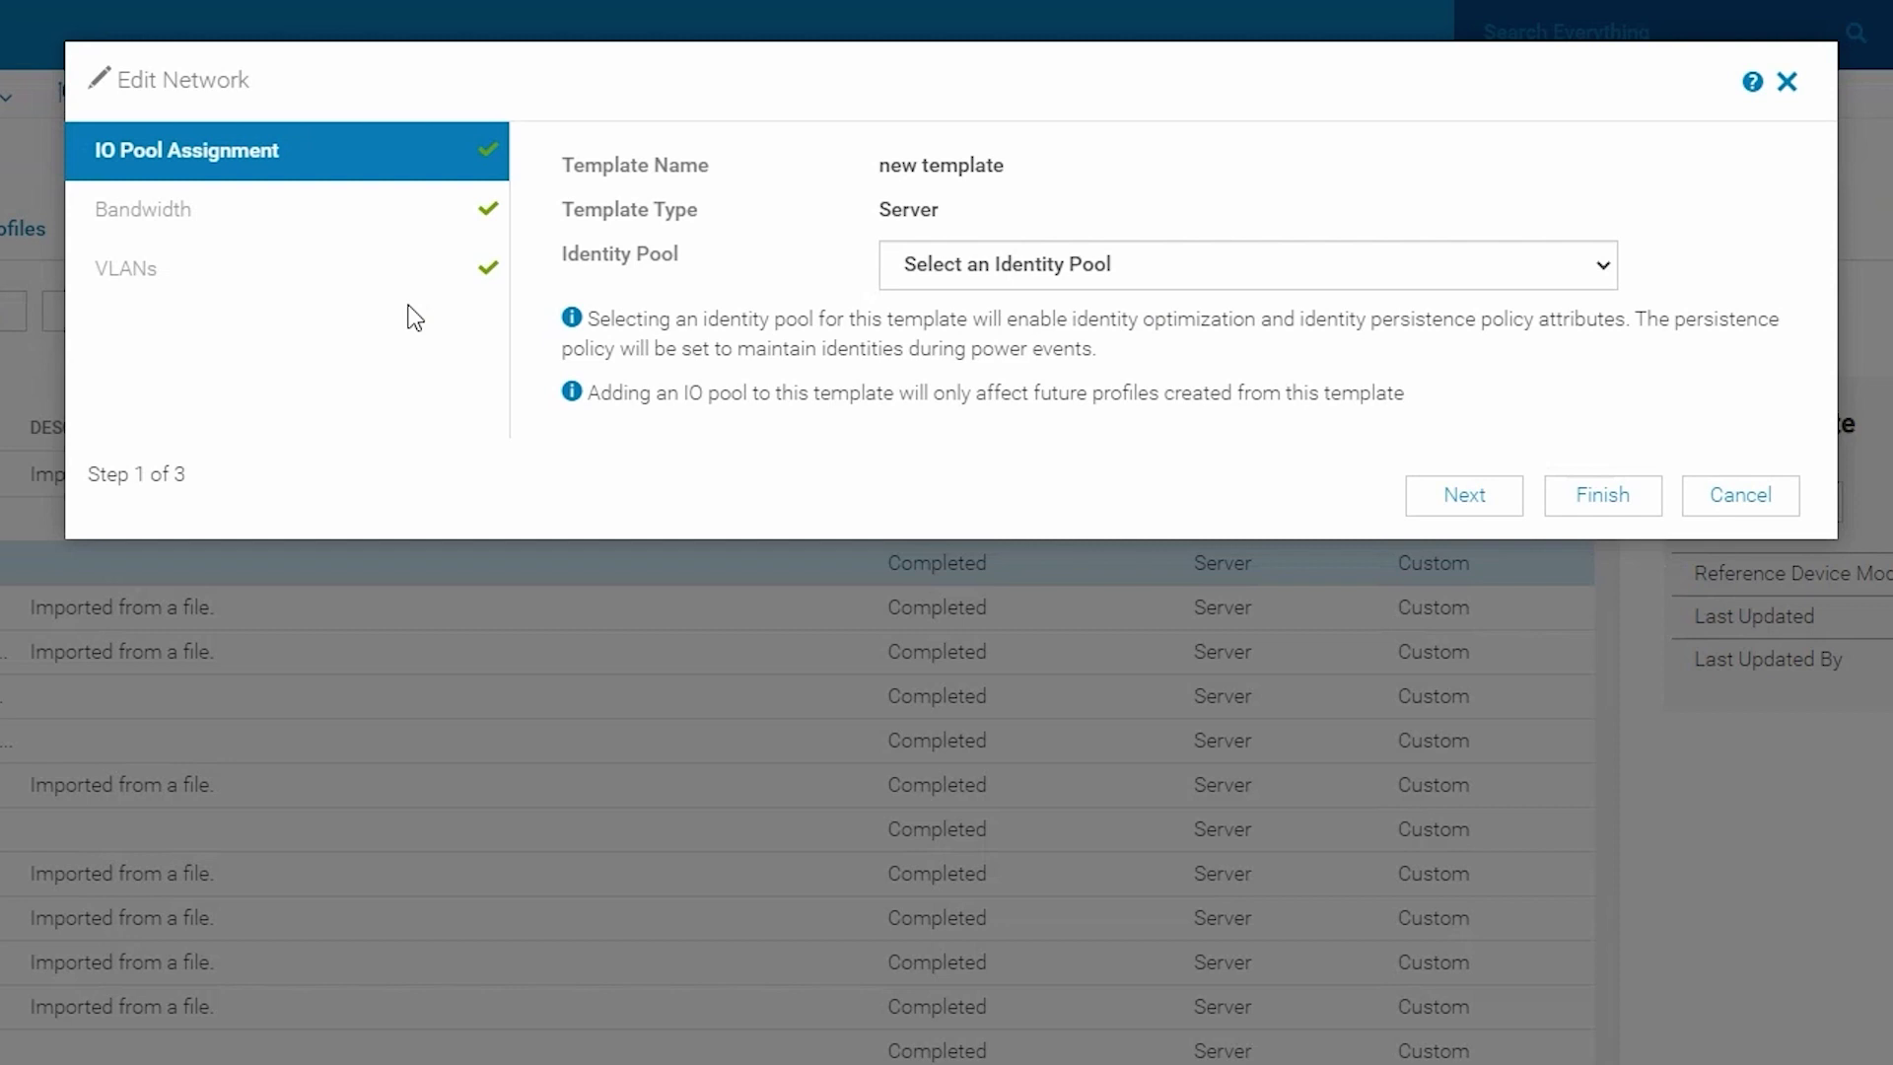
click(173, 212)
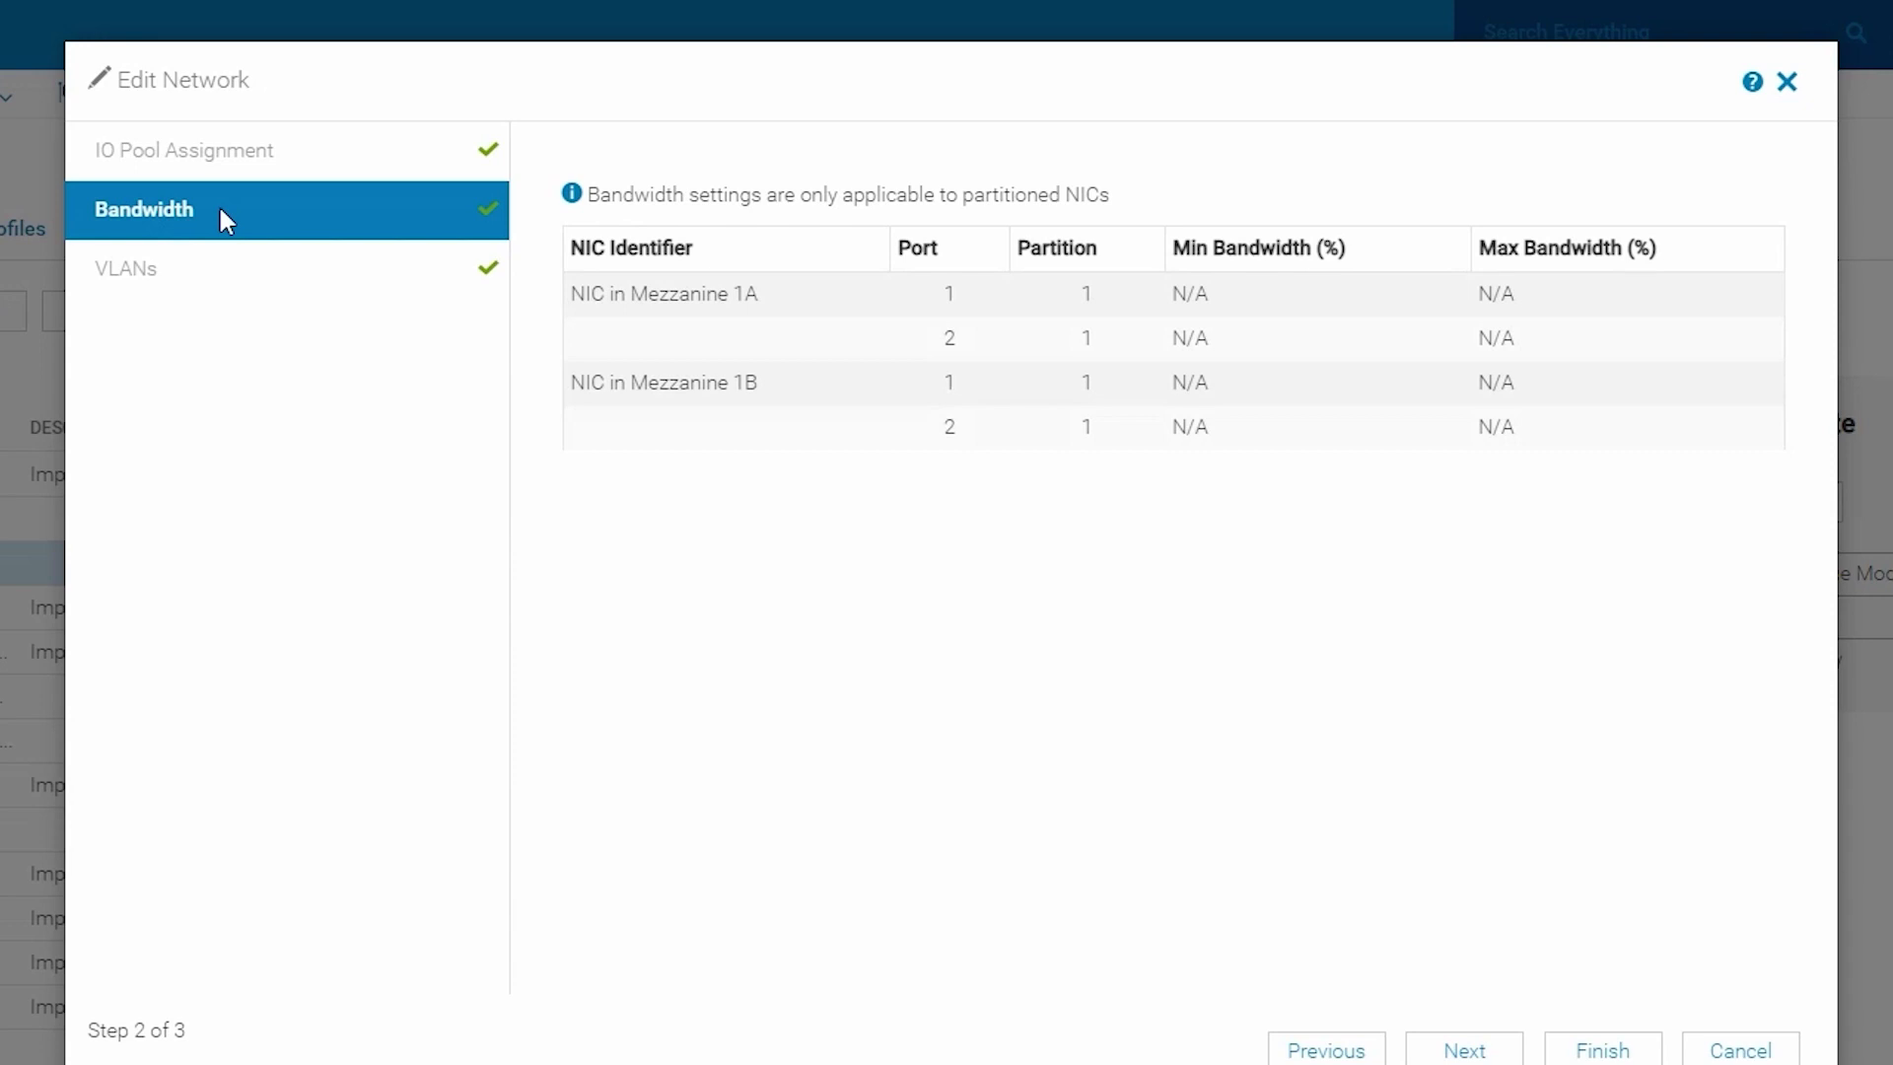
- Go to the VLANs step and check the untagged VLAN choices for port 1 without changes
click(138, 274)
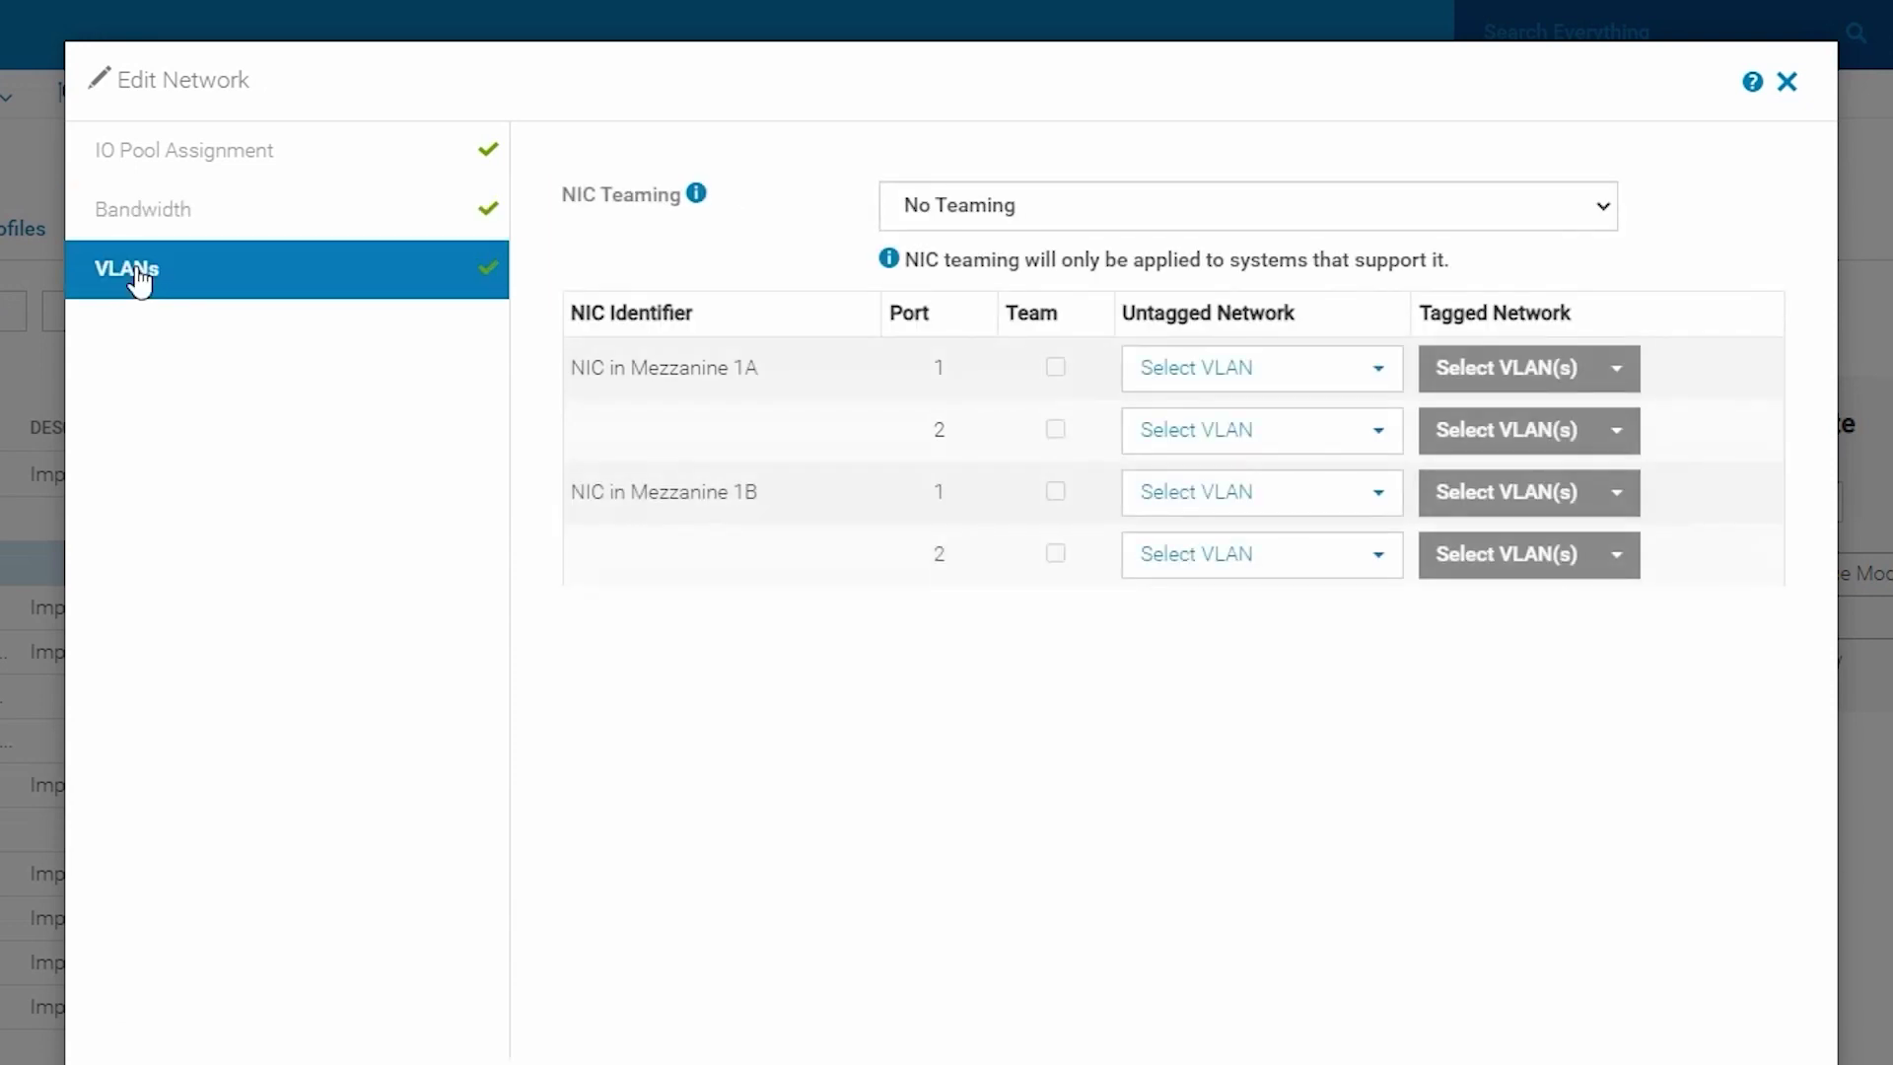
double_click(1224, 315)
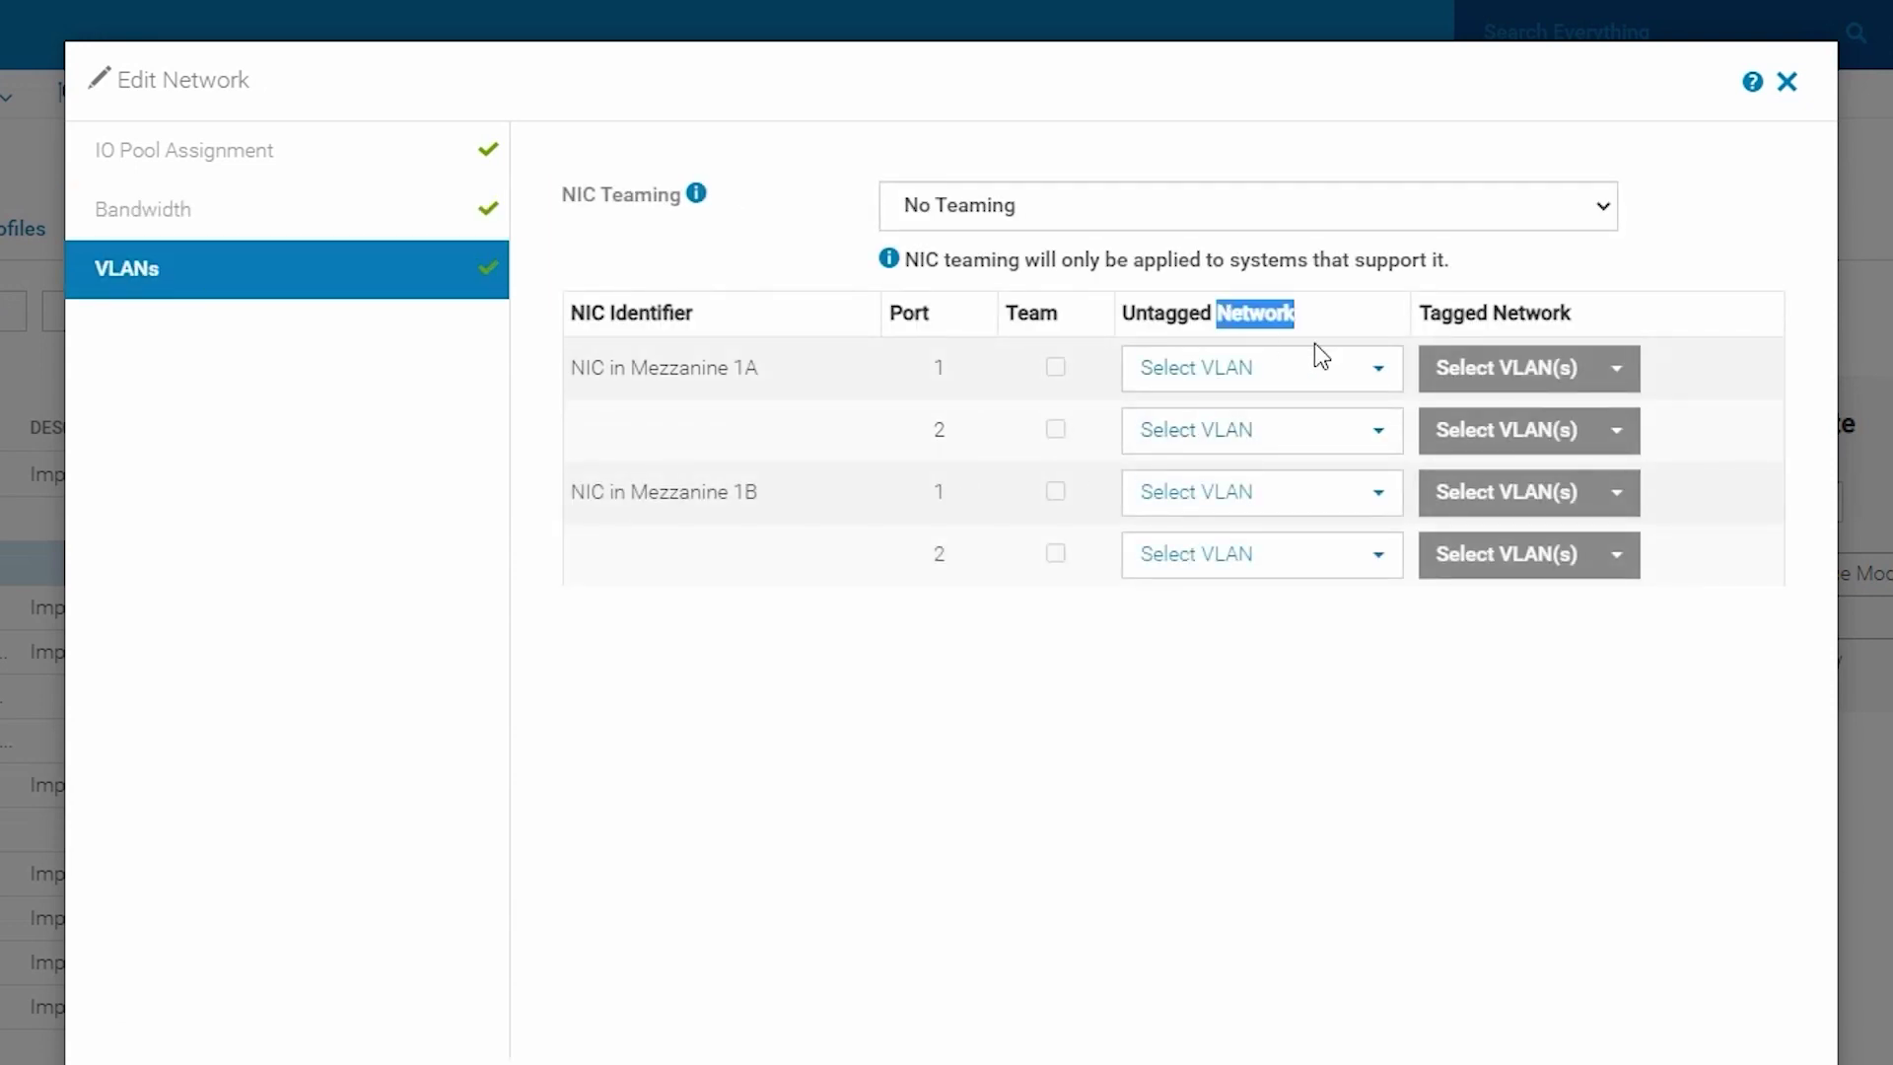
click(1370, 367)
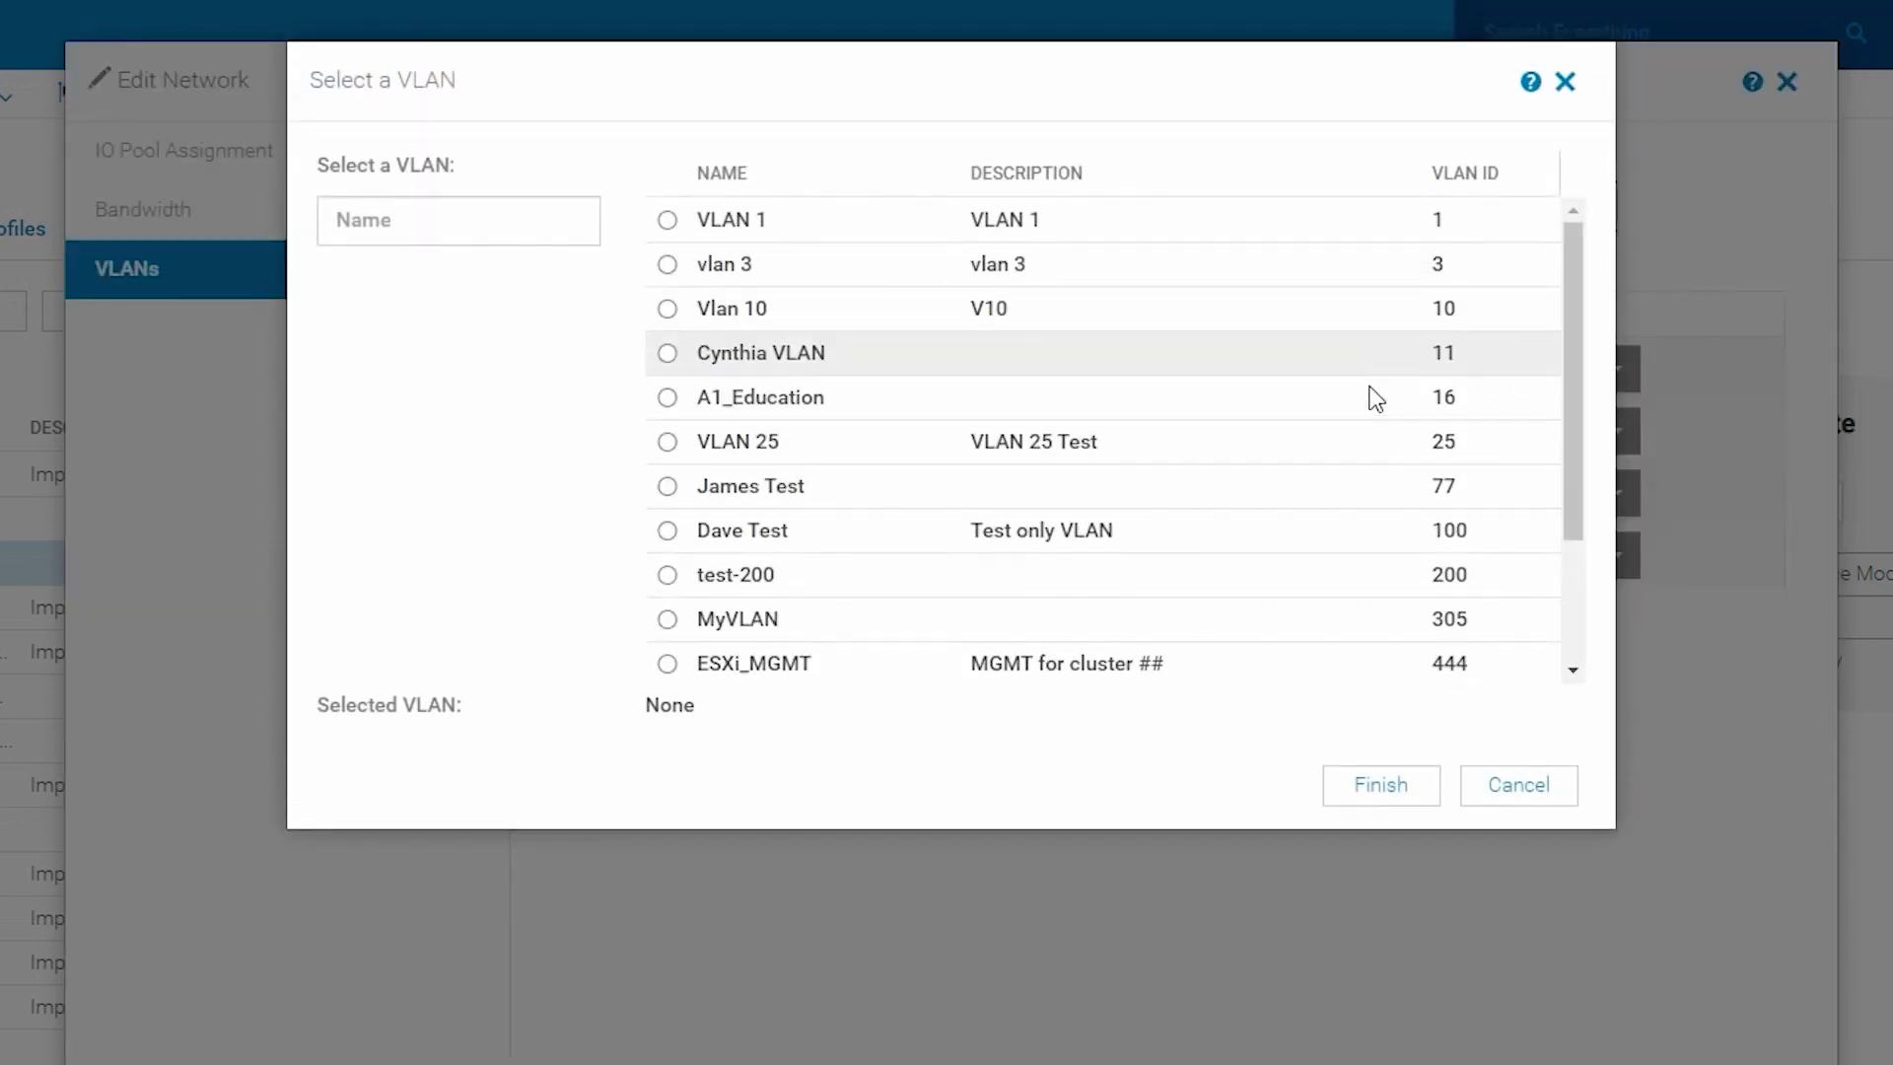
click(1509, 789)
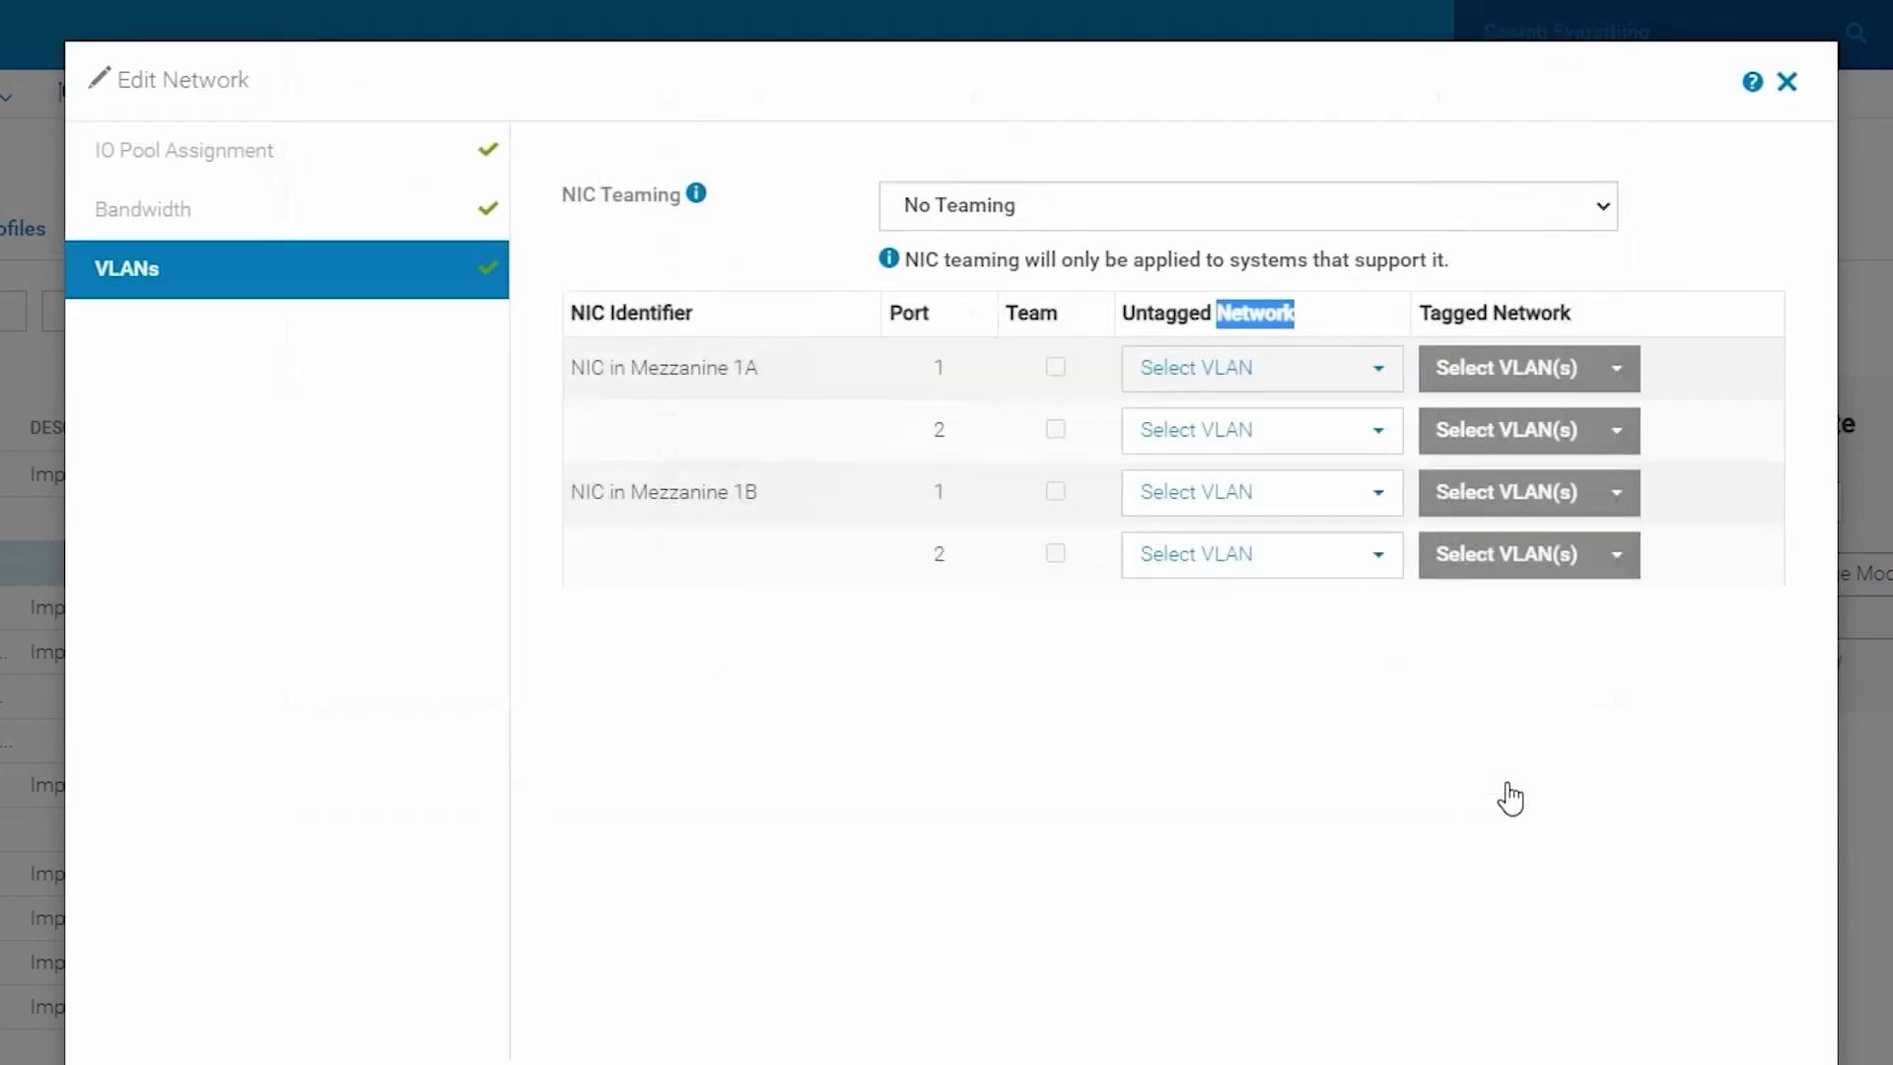
- Add ESXi_MGMT2 as a tagged VLAN on Mezzanine 1A port 1
click(1600, 367)
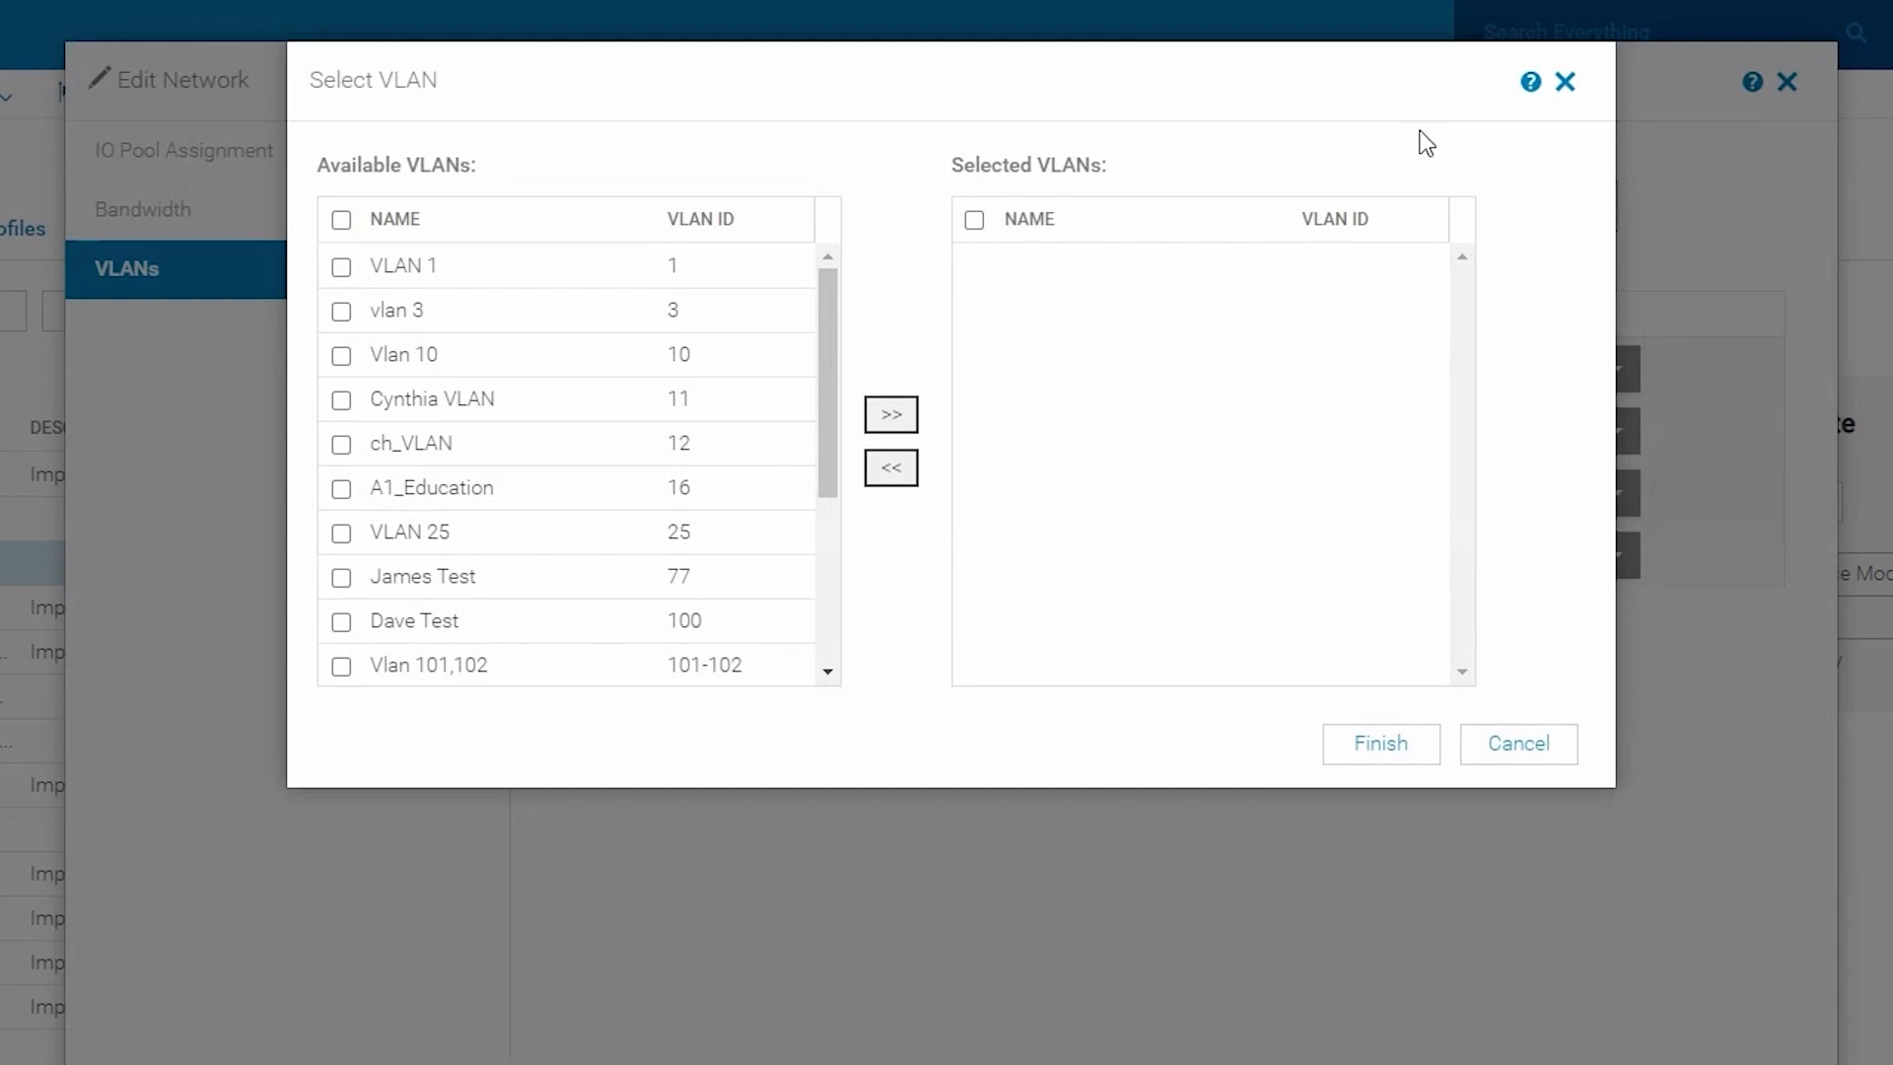
scroll(740, 385, down, 3)
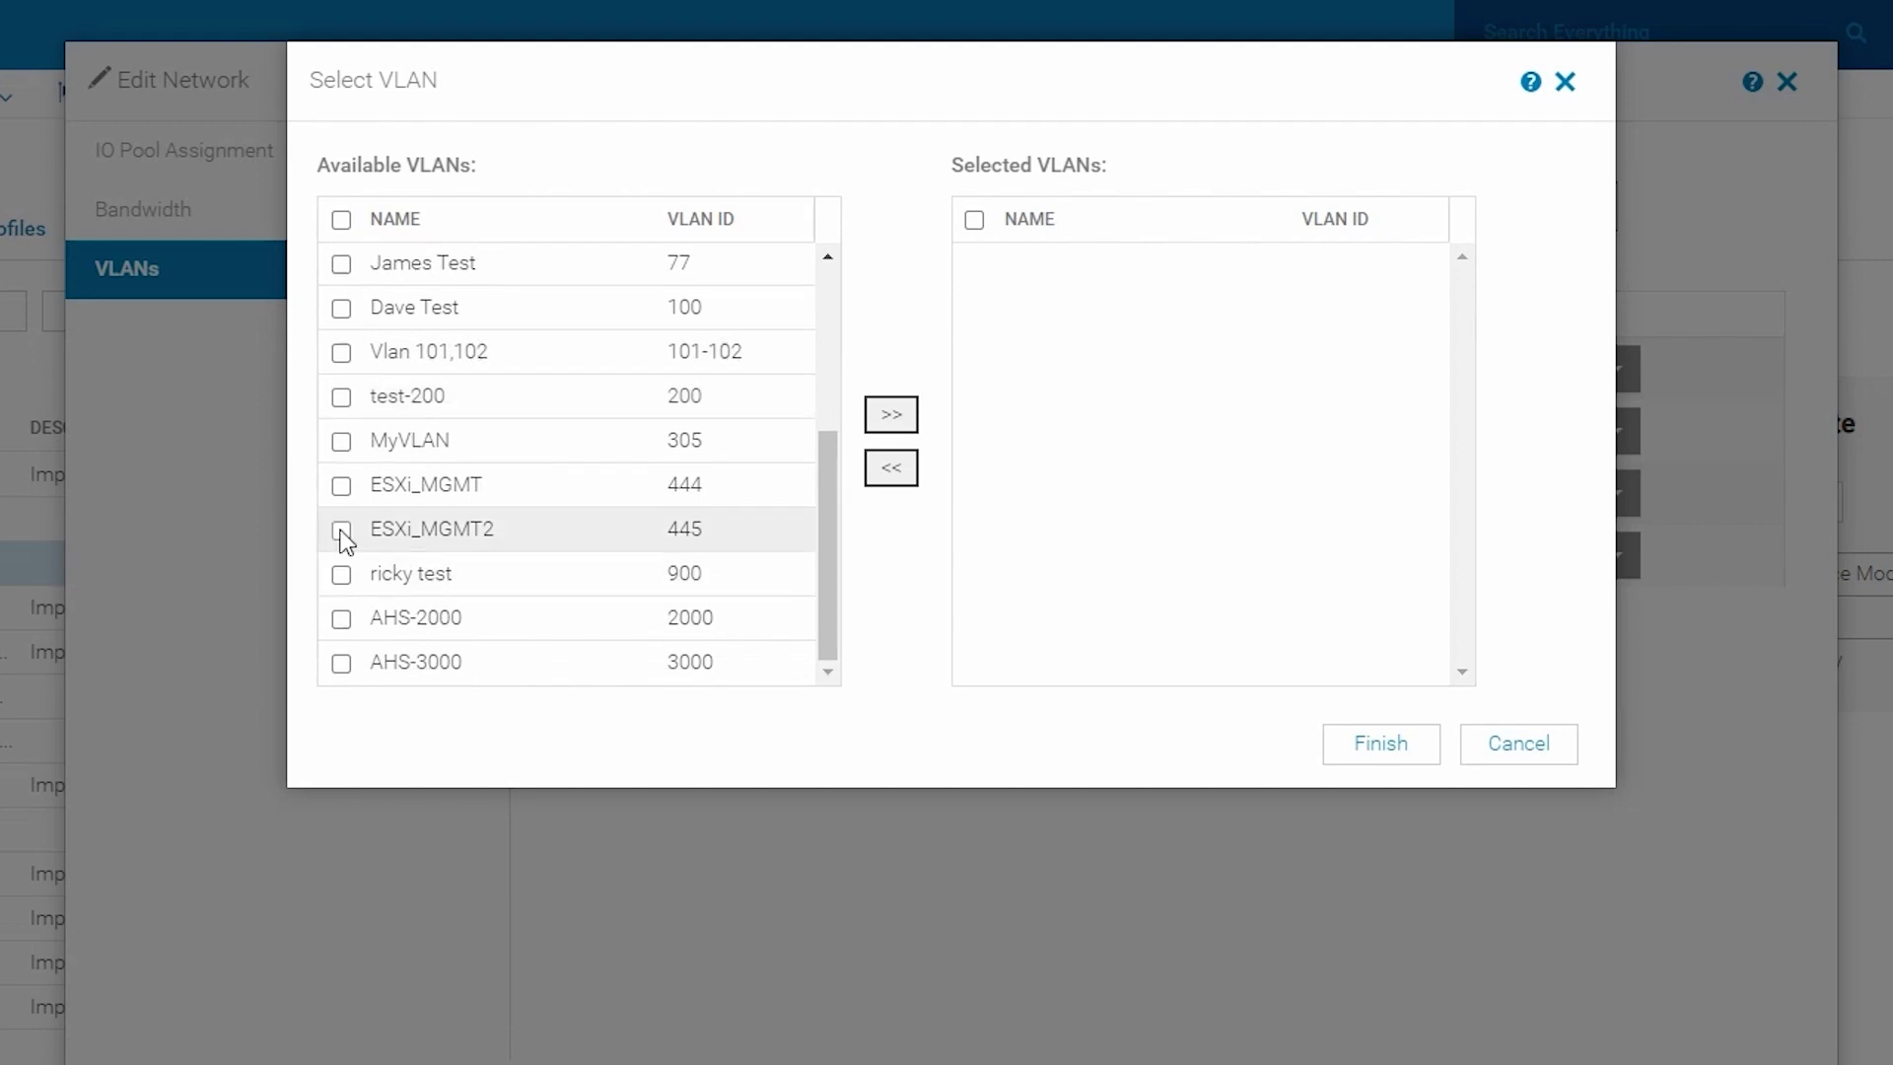
click(341, 533)
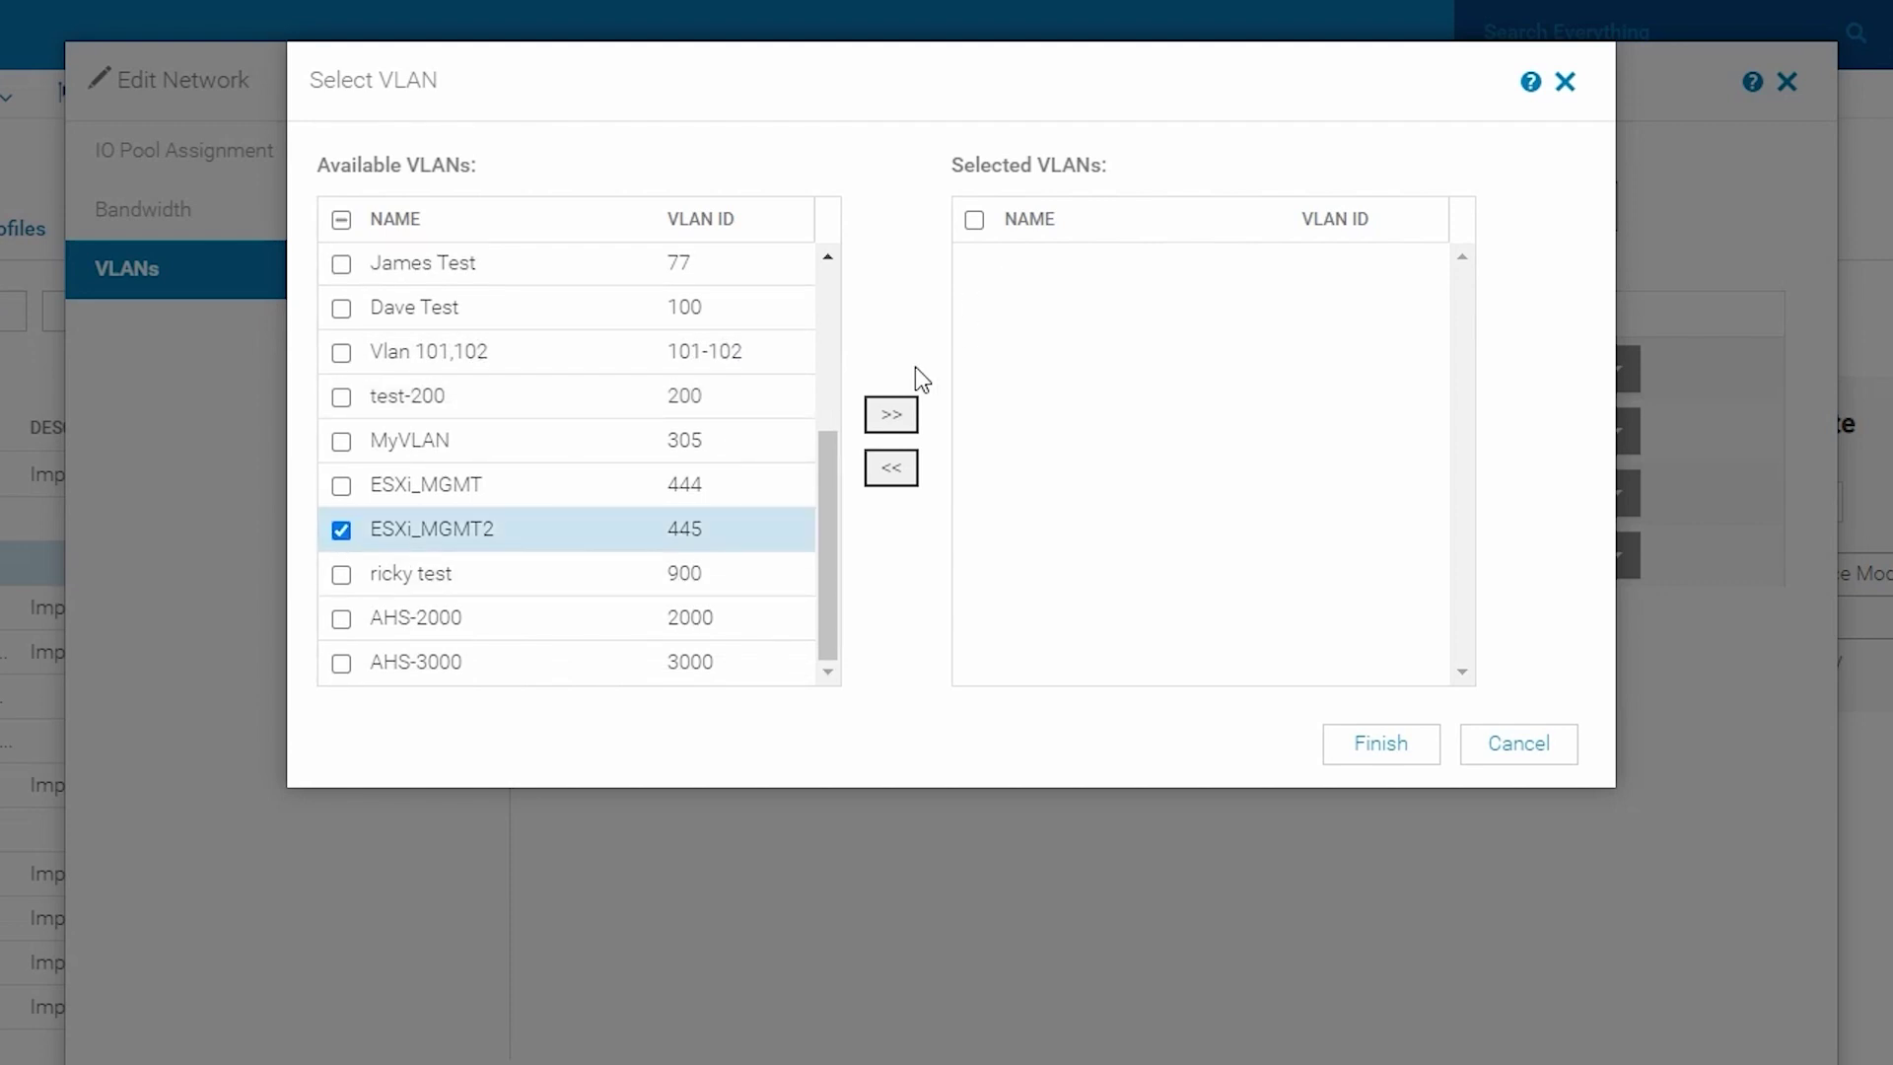
click(892, 417)
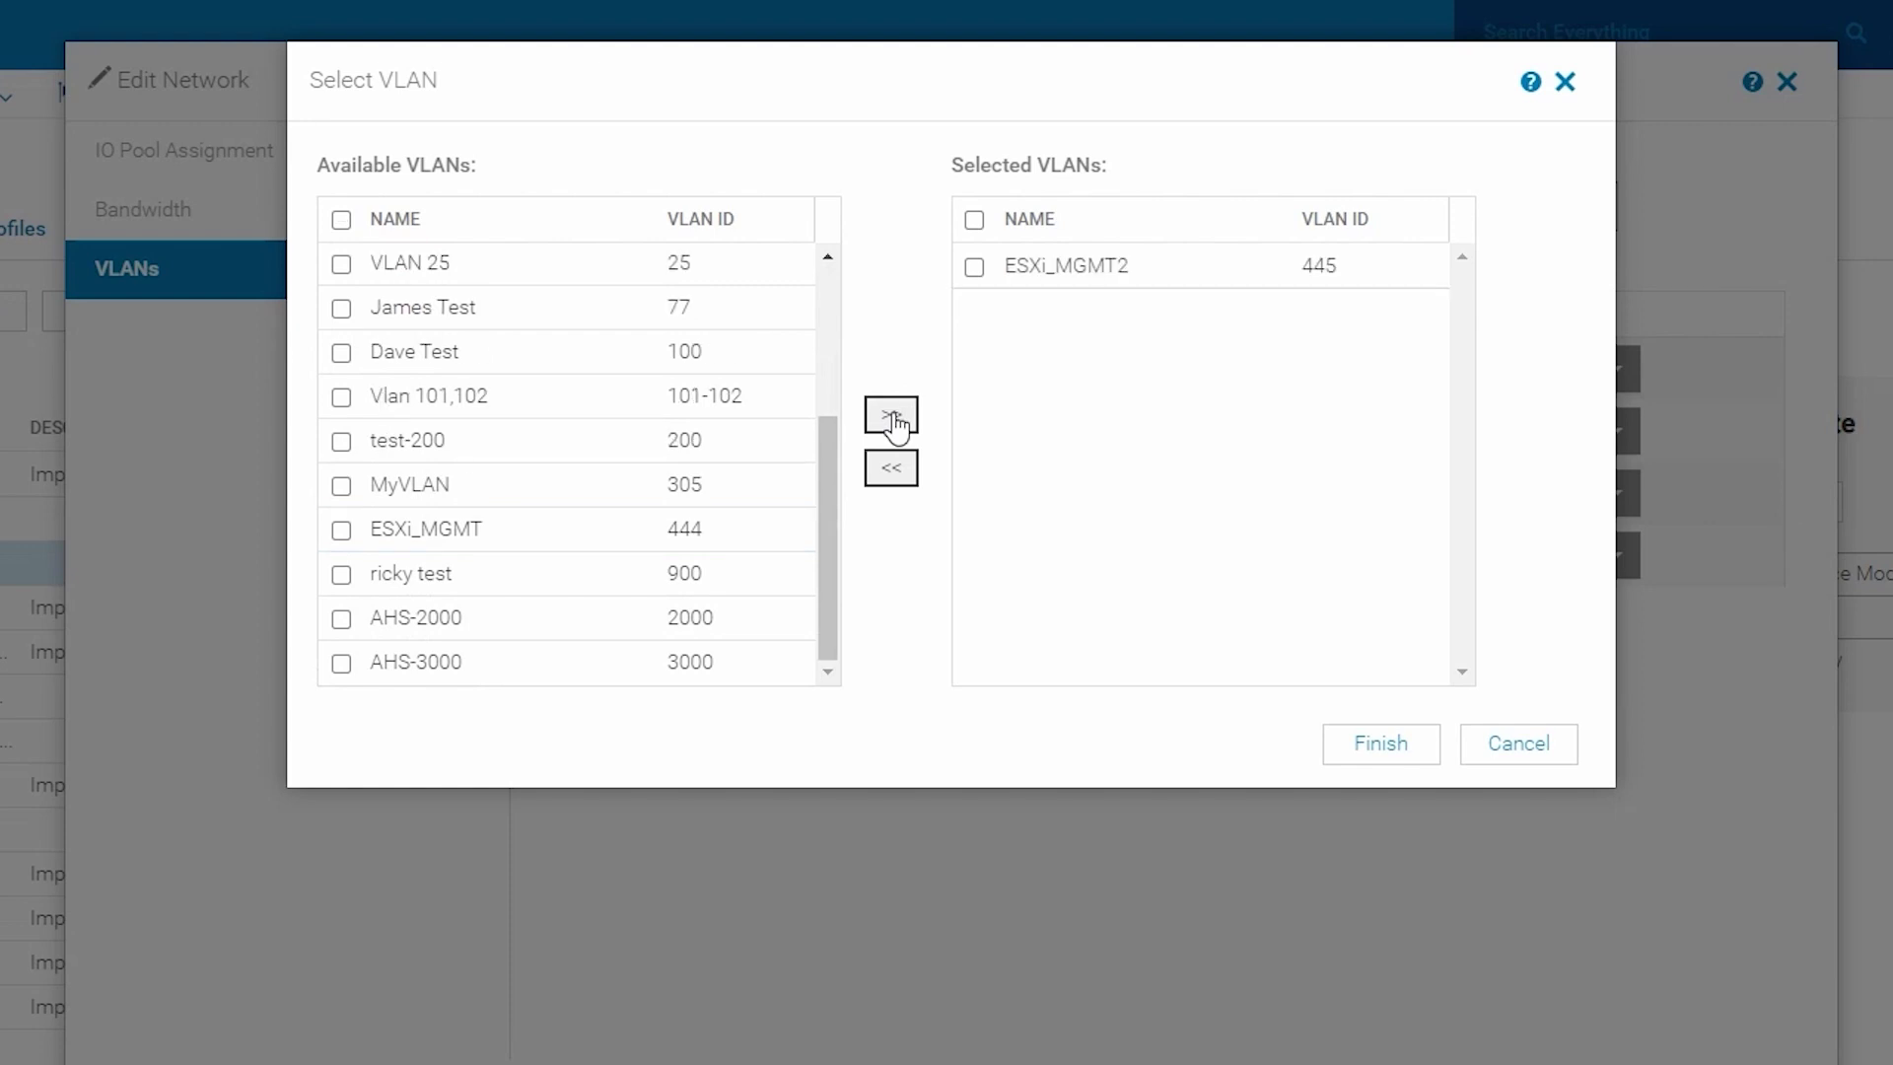
click(1377, 743)
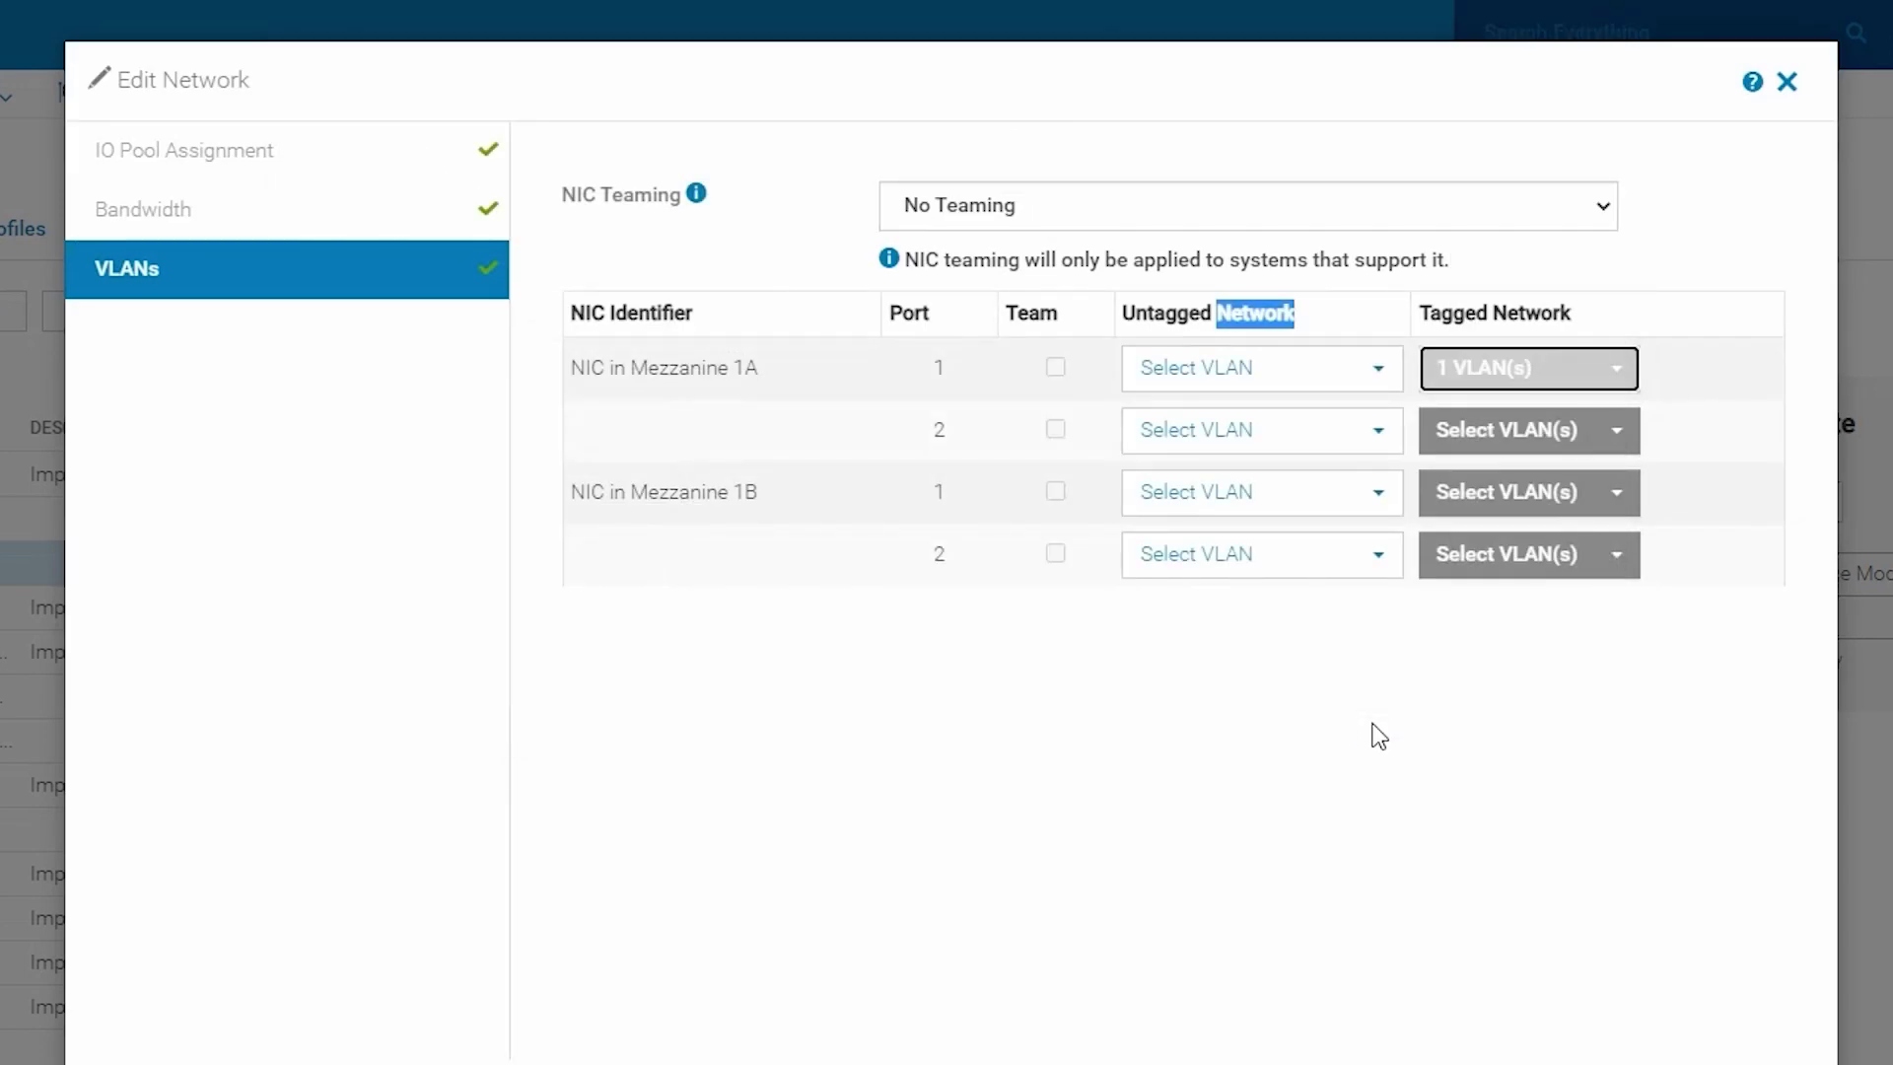
scroll(1273, 670, down, 2)
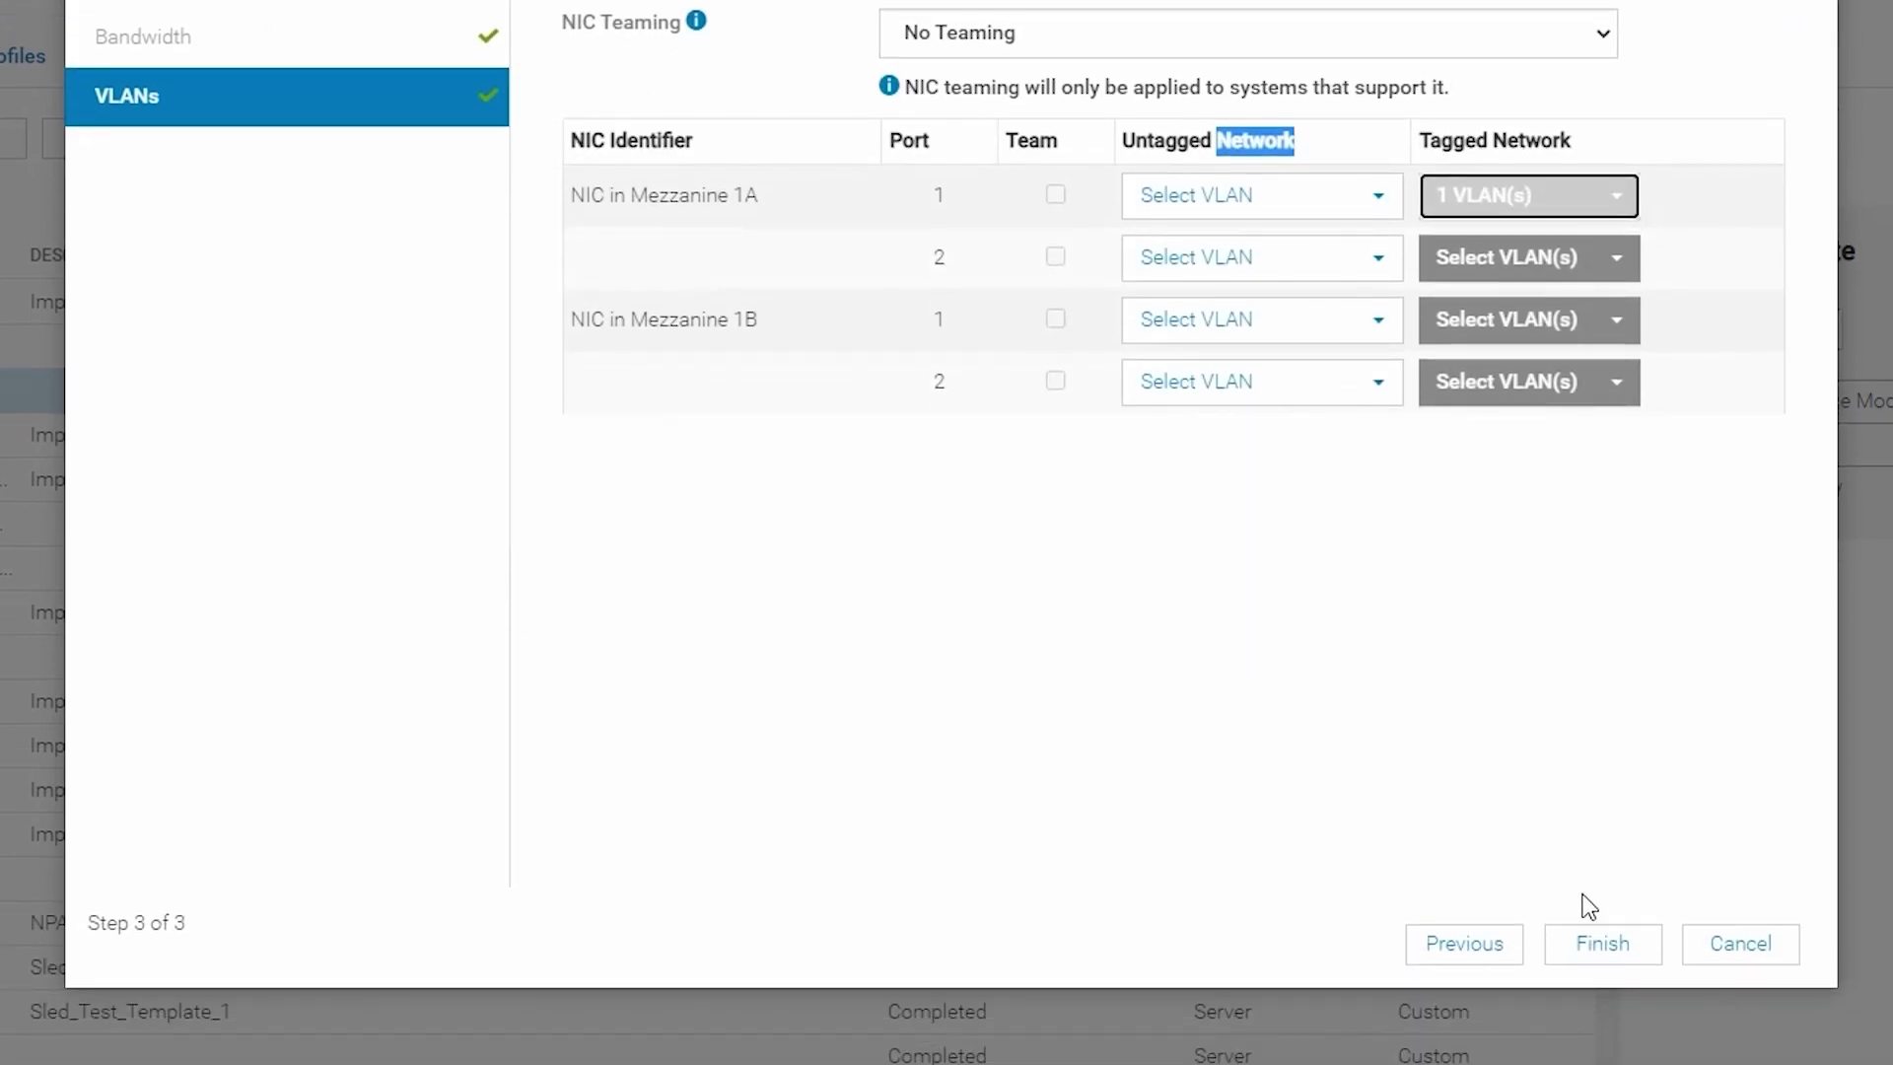
- Finish the network edit and confirm despite no virtual identity pool being associated
click(1599, 942)
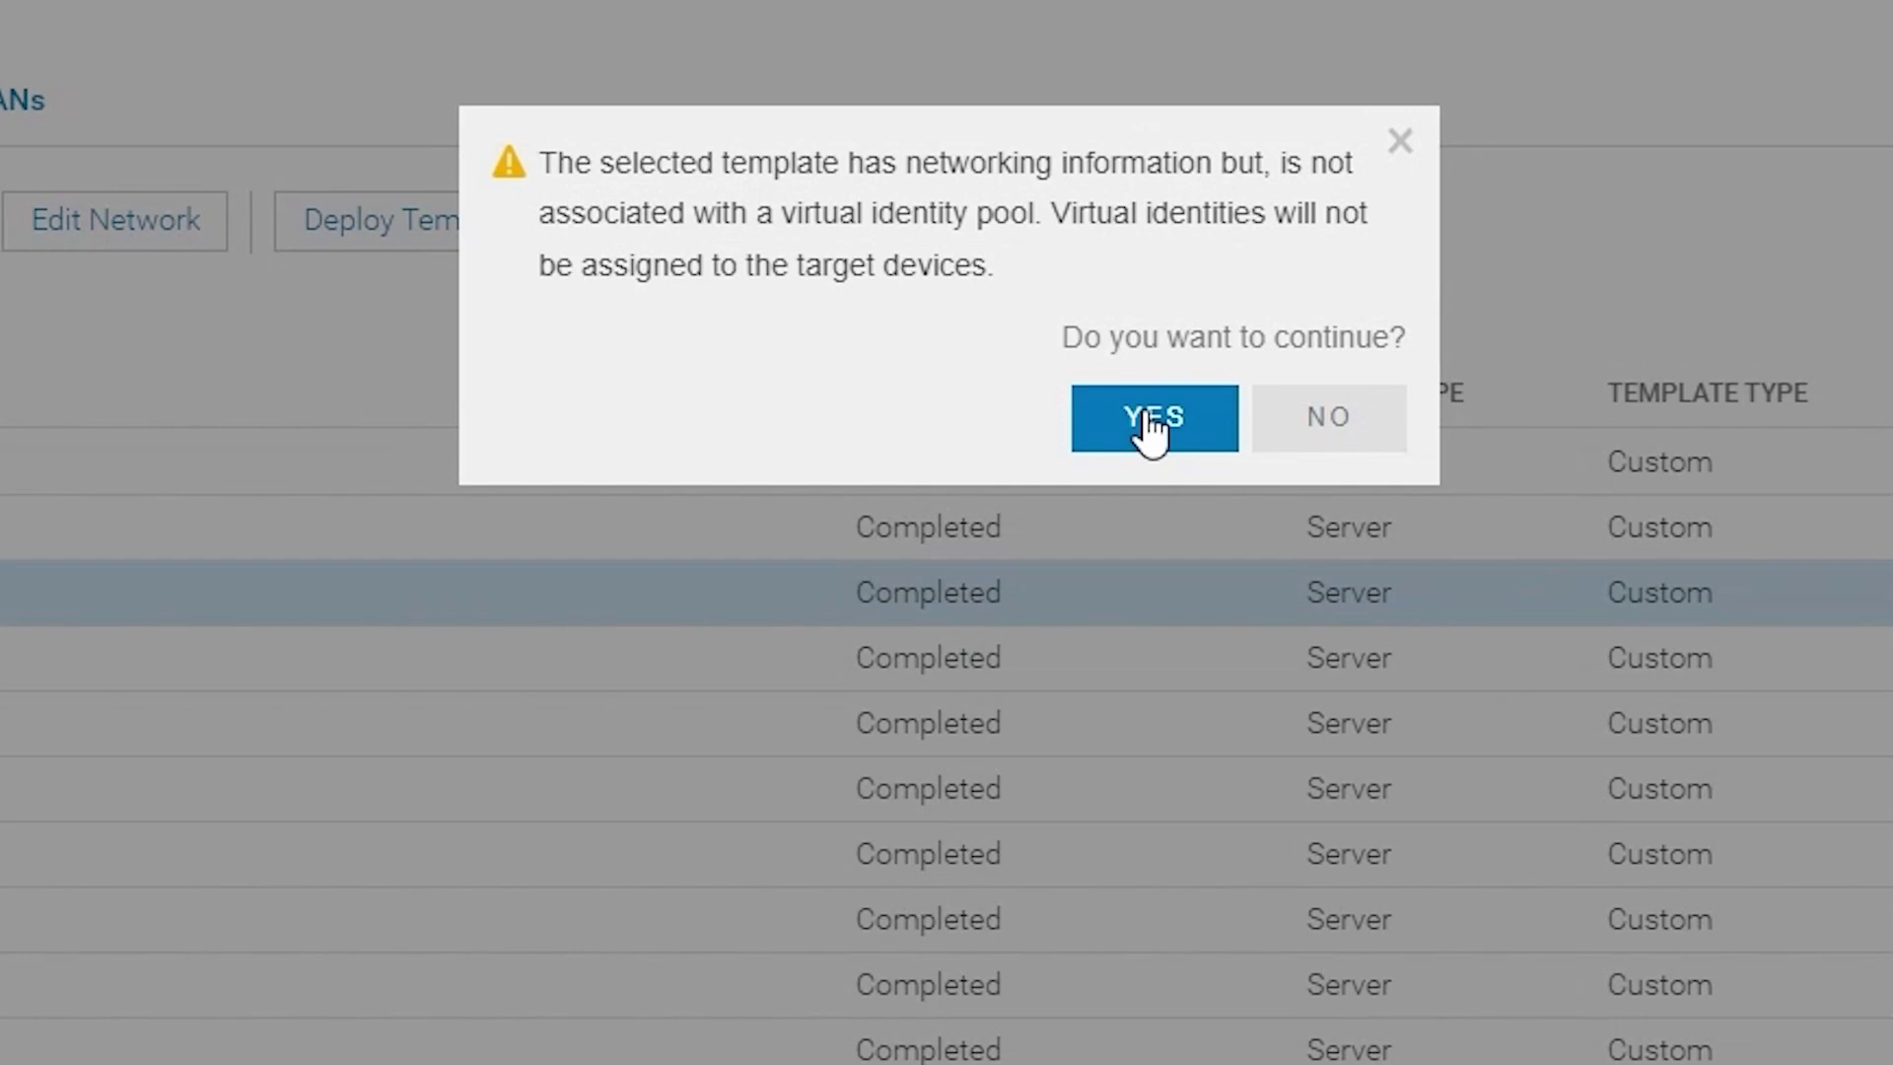
click(1148, 419)
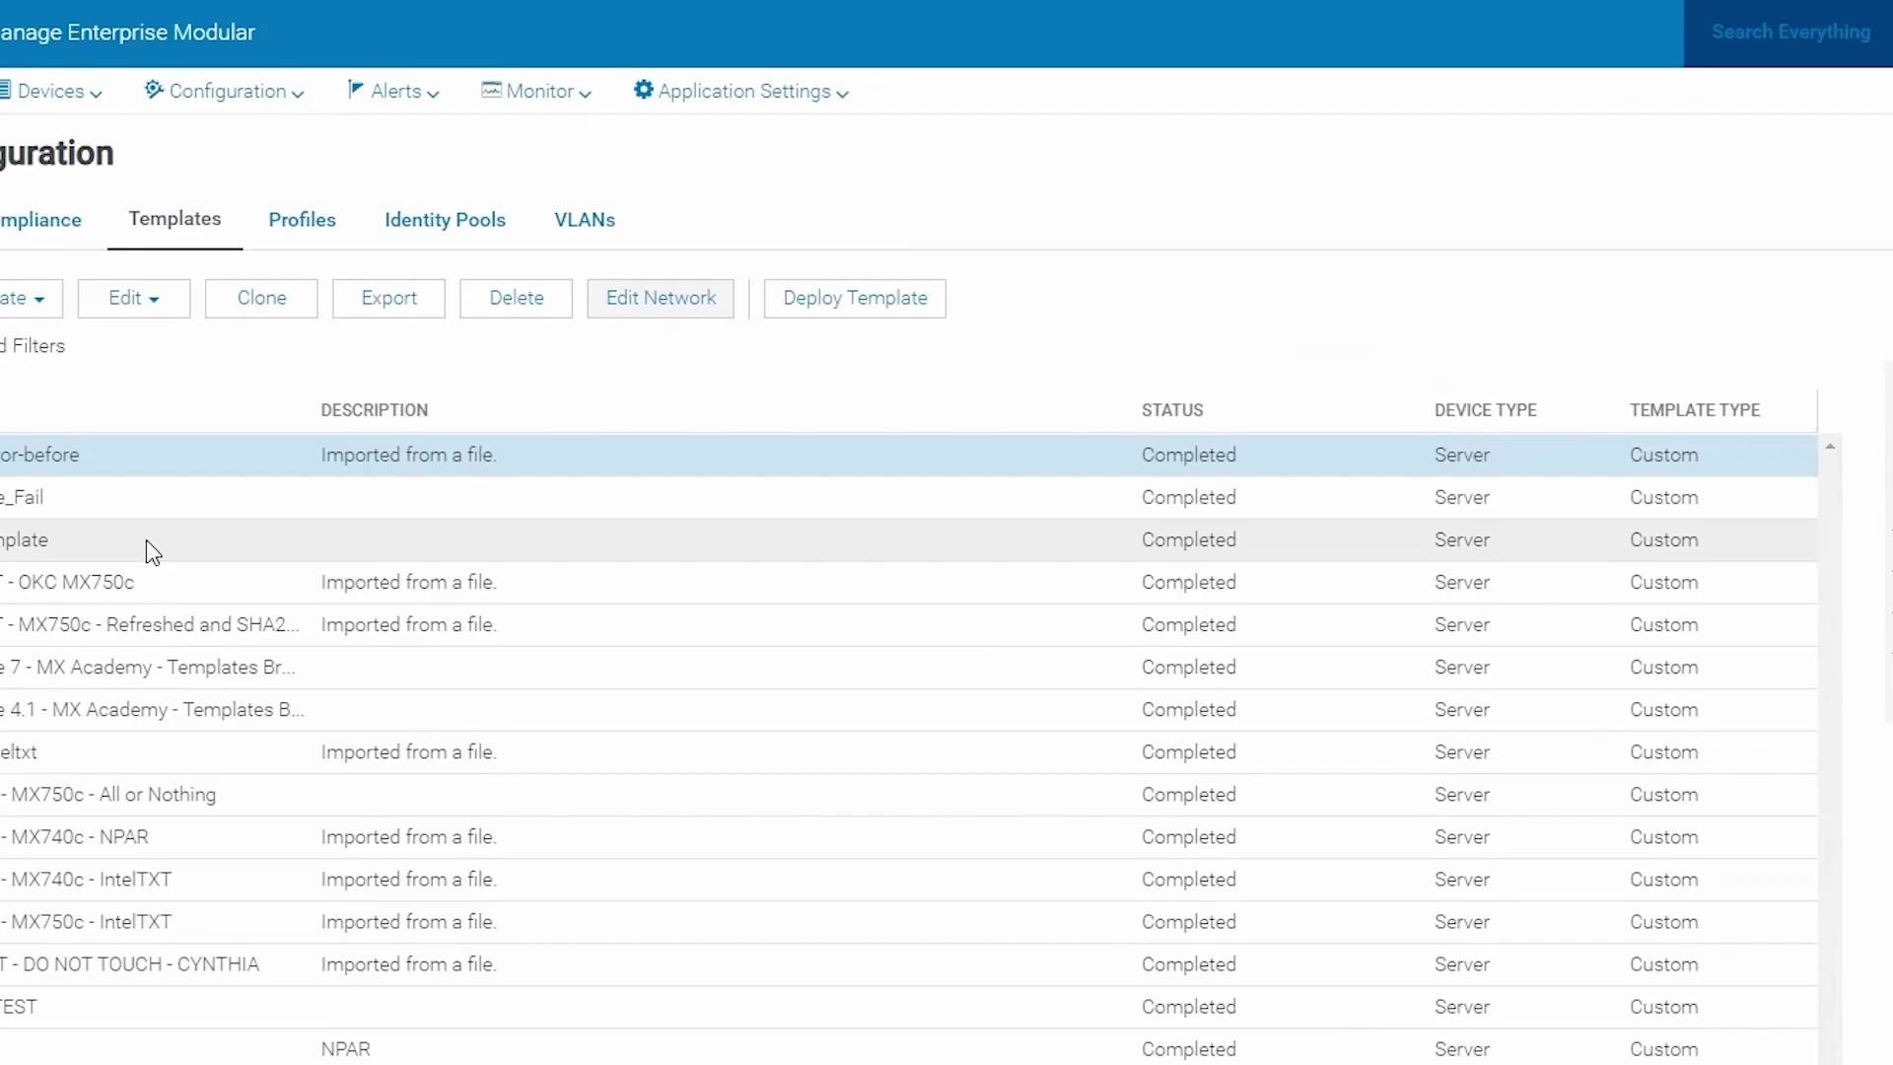
- Select the template row in the templates list
click(286, 522)
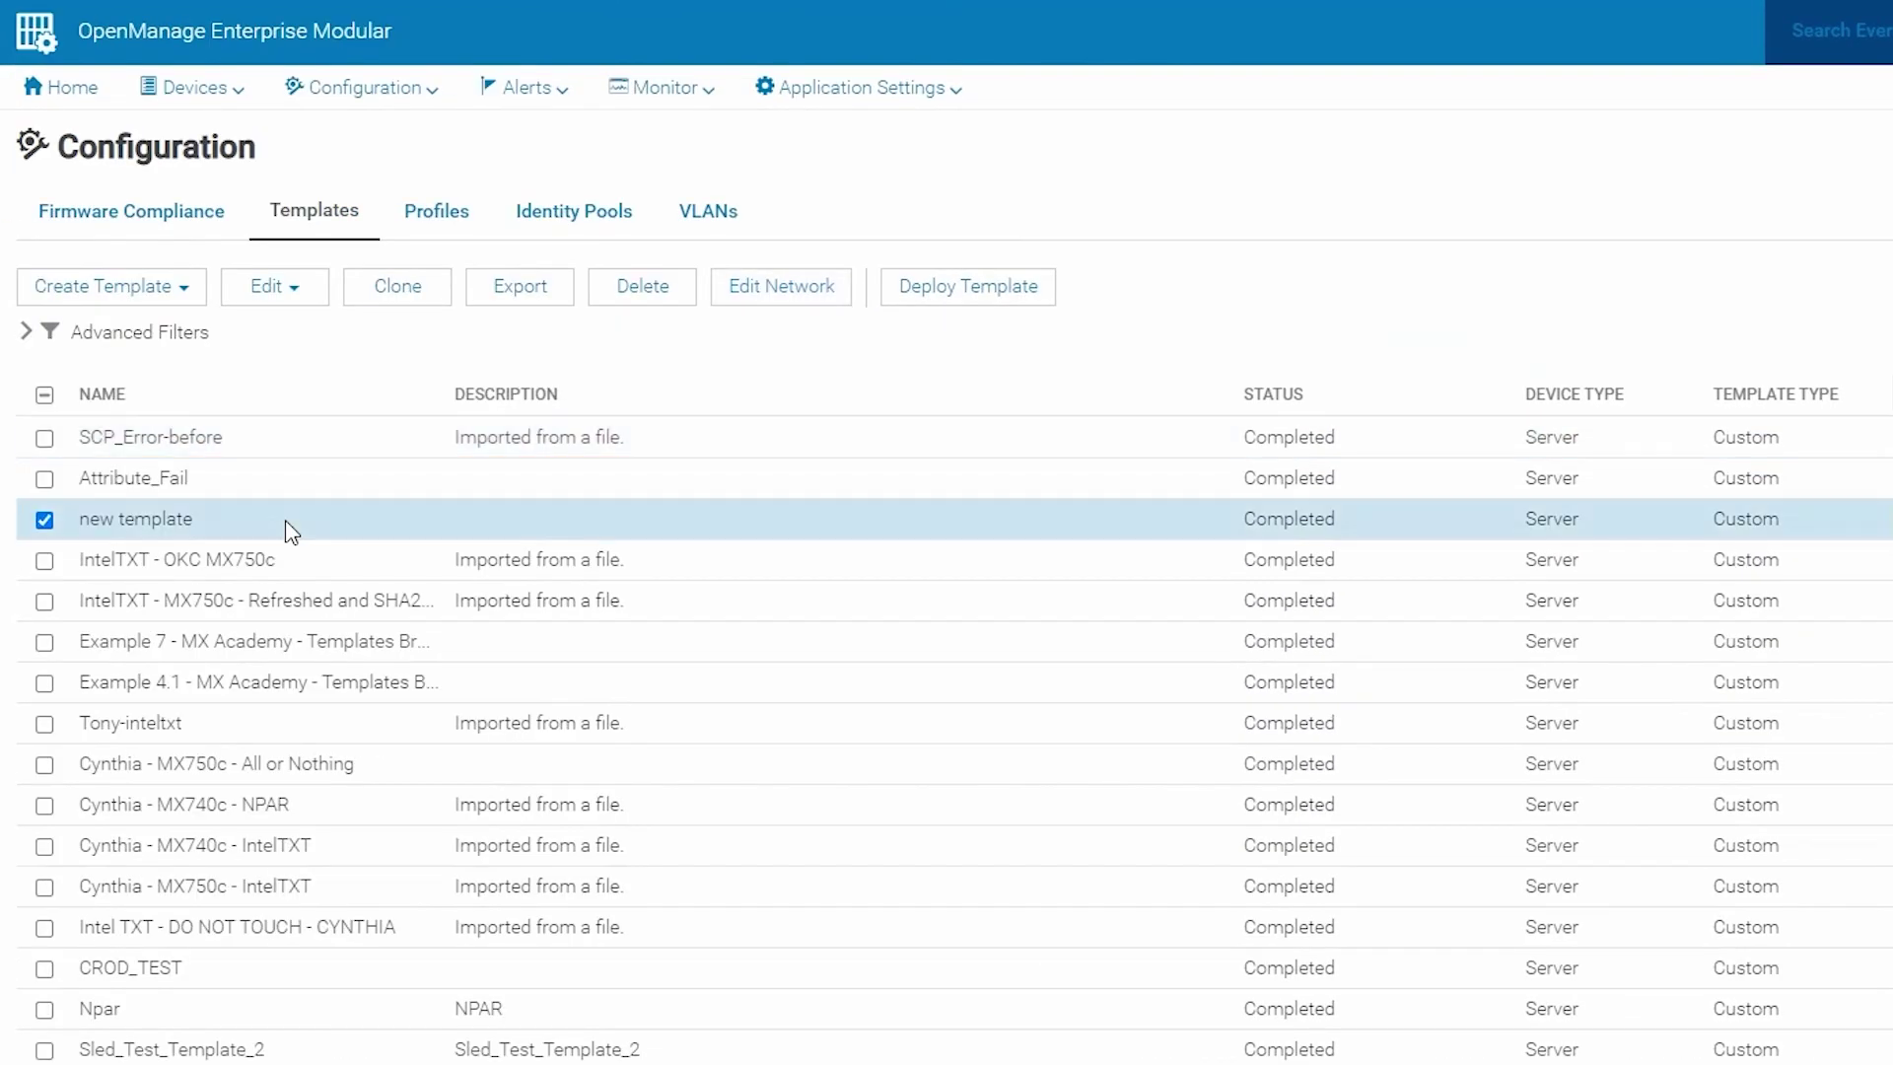